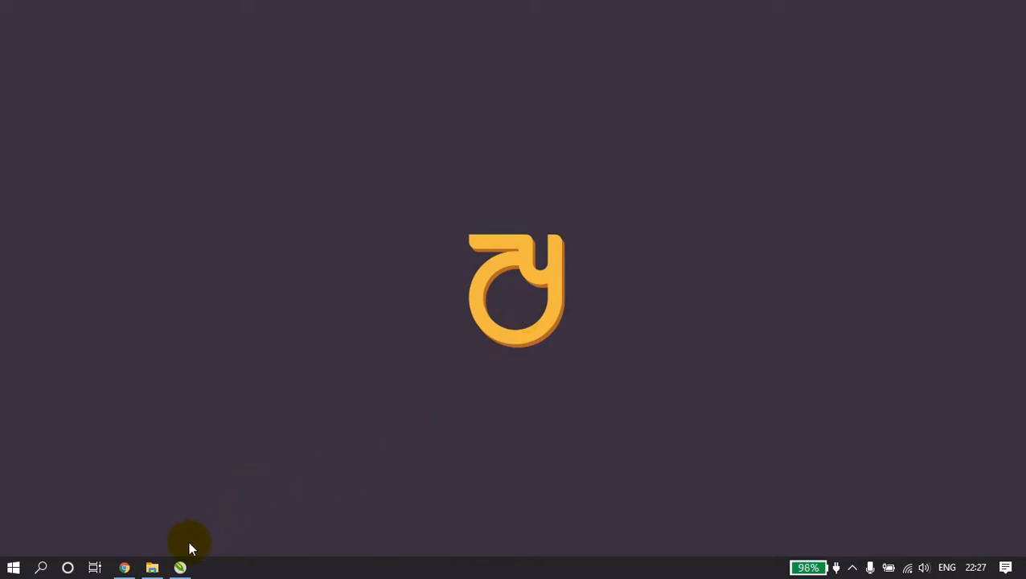
Switch to CorelDRAW and draw a rectangle about 59 by 48 mm in the upper-left area of the page
click(181, 567)
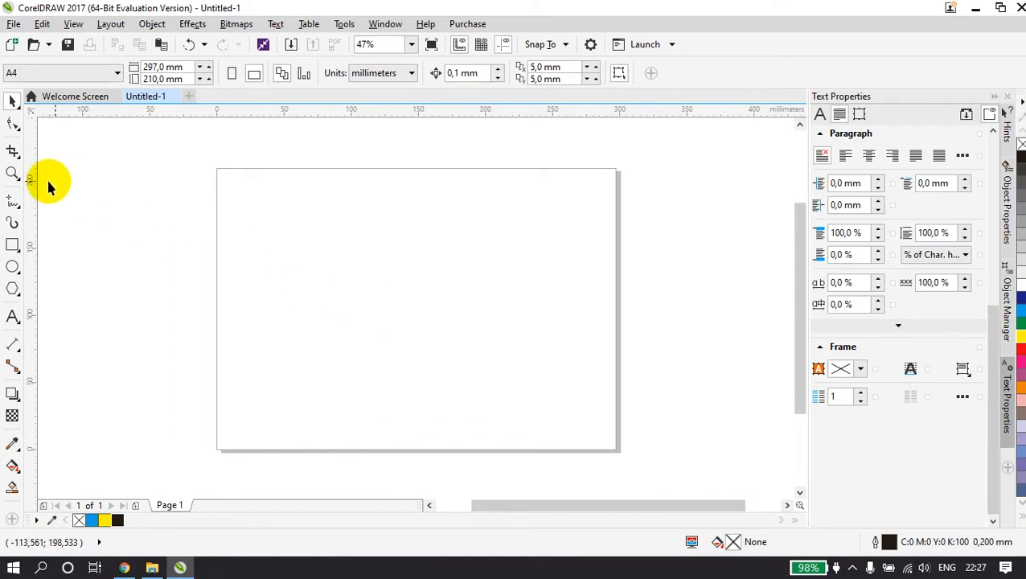
click(13, 244)
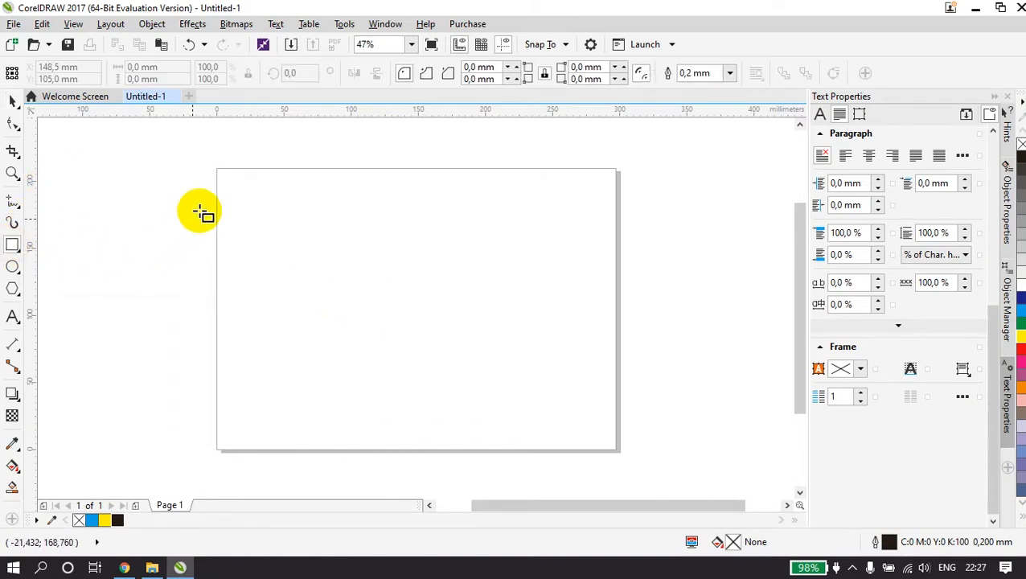
mouse_move(225, 194)
mouse_down()
mouse_move(298, 268)
mouse_move(306, 261)
mouse_up()
Draw a circle about 52 mm across beside the rectangle and align both shapes on the same horizontal centre line
click(12, 266)
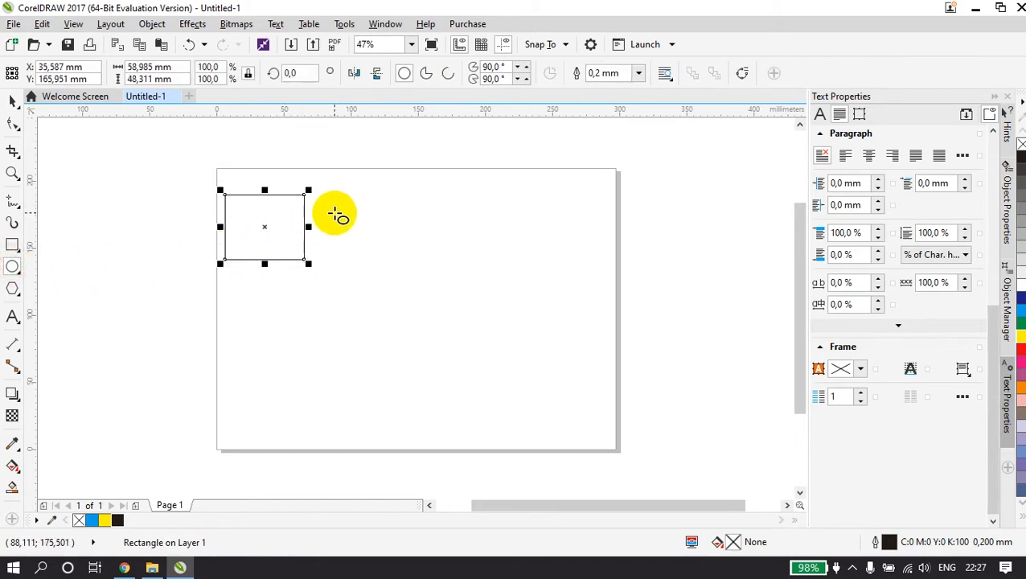
drag(327, 208, 404, 286)
key(space)
drag(182, 193, 476, 345)
key(e)
click(480, 285)
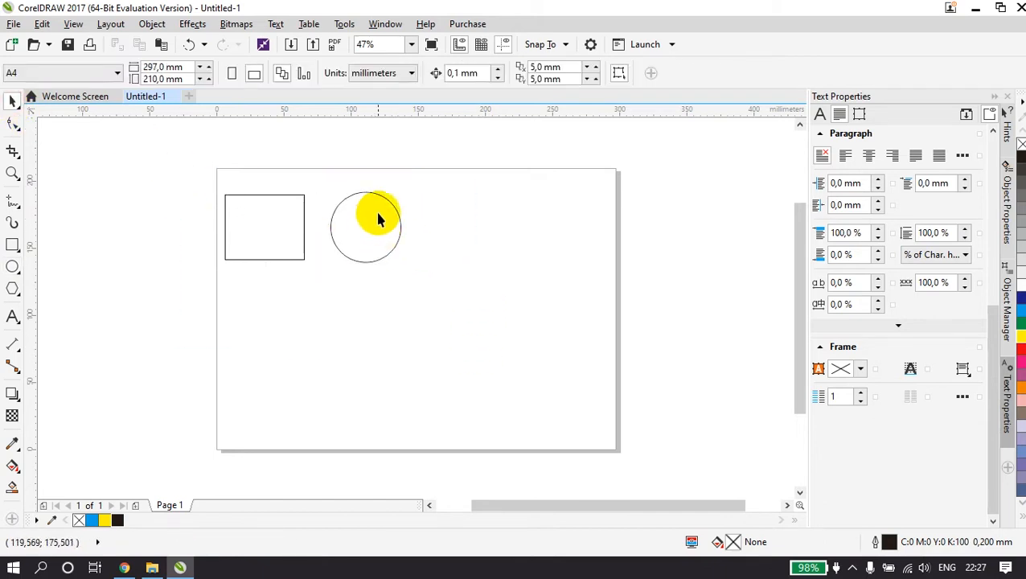
Fill the rectangle with yellow and the circle with dark blue
click(226, 227)
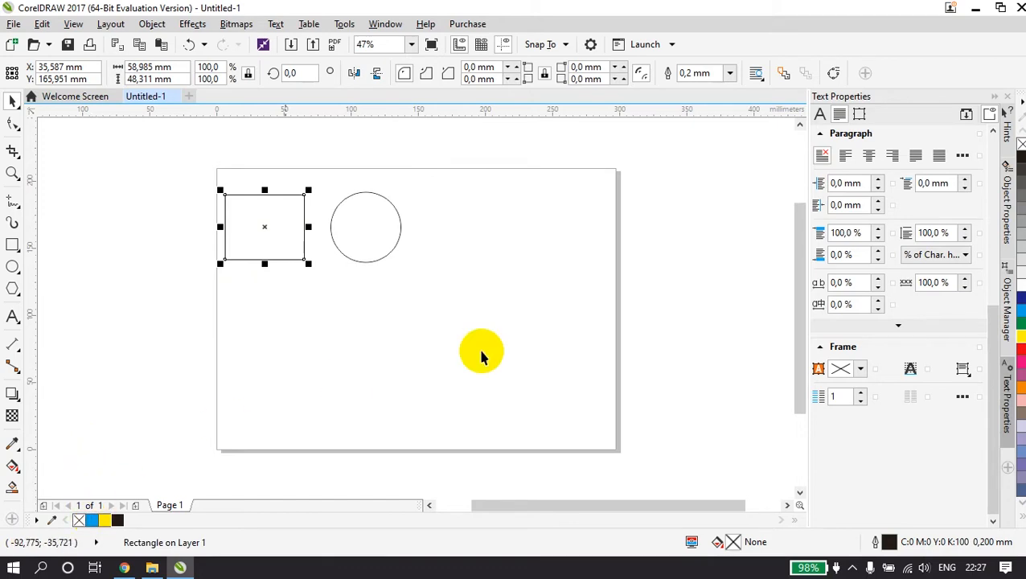
click(1020, 330)
click(370, 231)
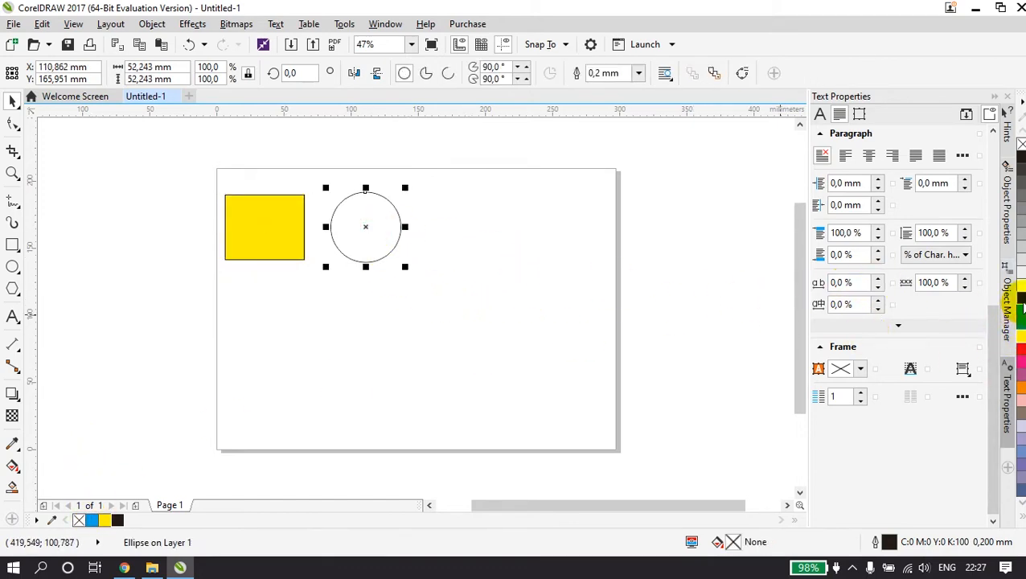
click(1020, 299)
click(437, 222)
Move the blue circle over the yellow rectangle's right edge so the two shapes partly overlap at the same height
click(381, 216)
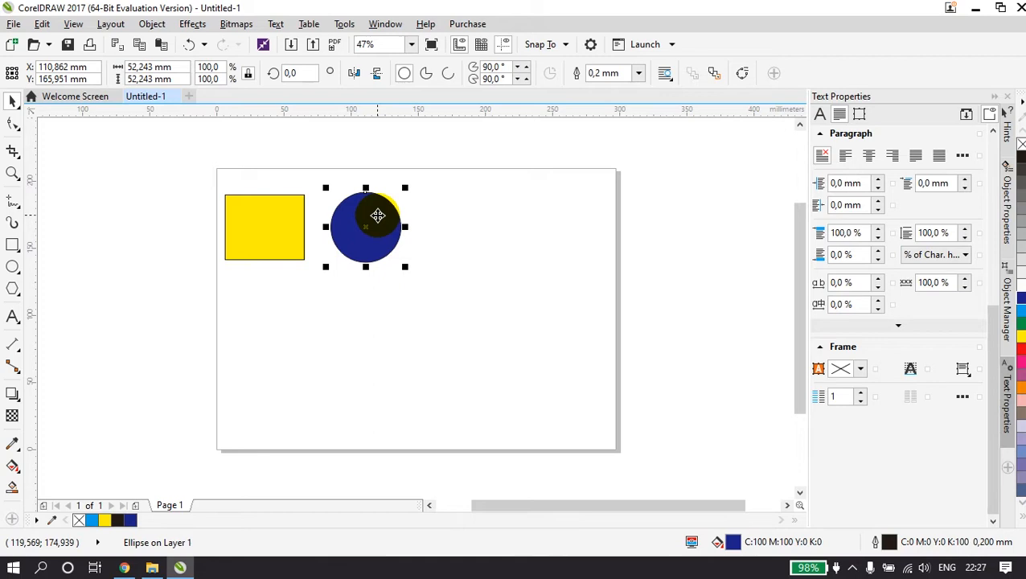
drag(377, 216, 331, 211)
key(ctrl+z)
key(ctrl+z)
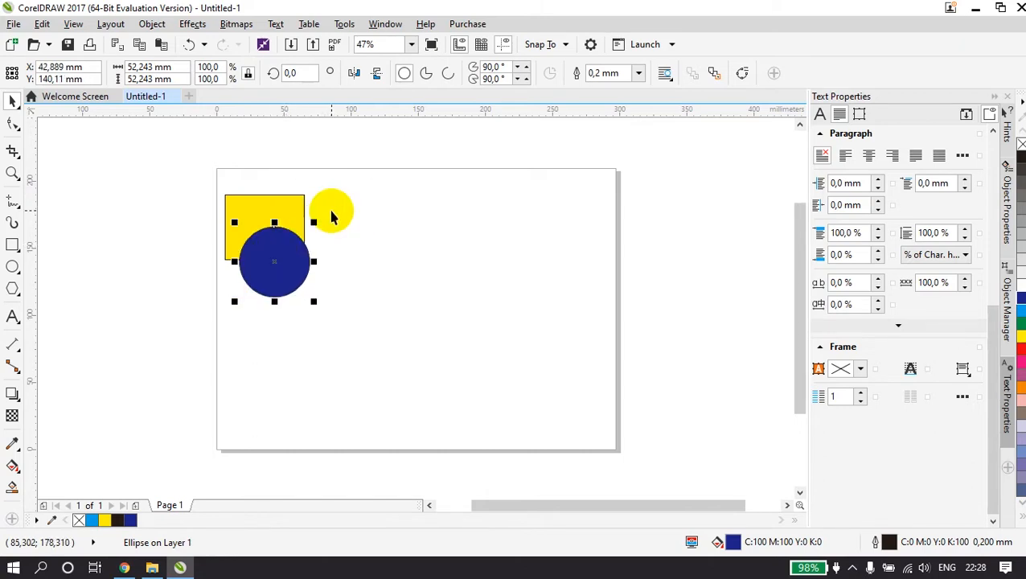
drag(320, 213, 360, 222)
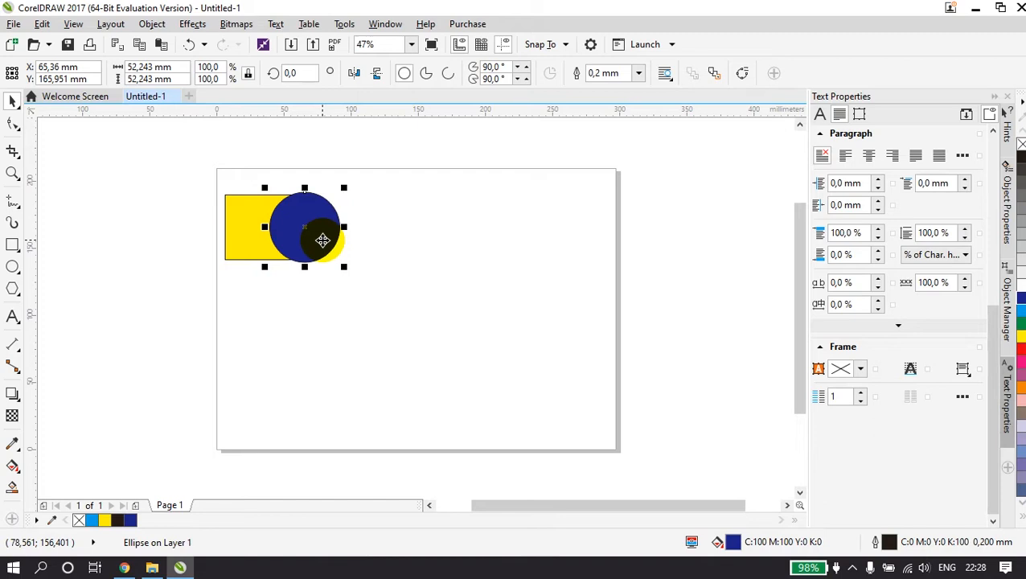
Weld the overlapping rectangle and circle using a selection area around both shapes, and undo the weld
click(206, 183)
drag(190, 169, 380, 309)
drag(178, 169, 383, 291)
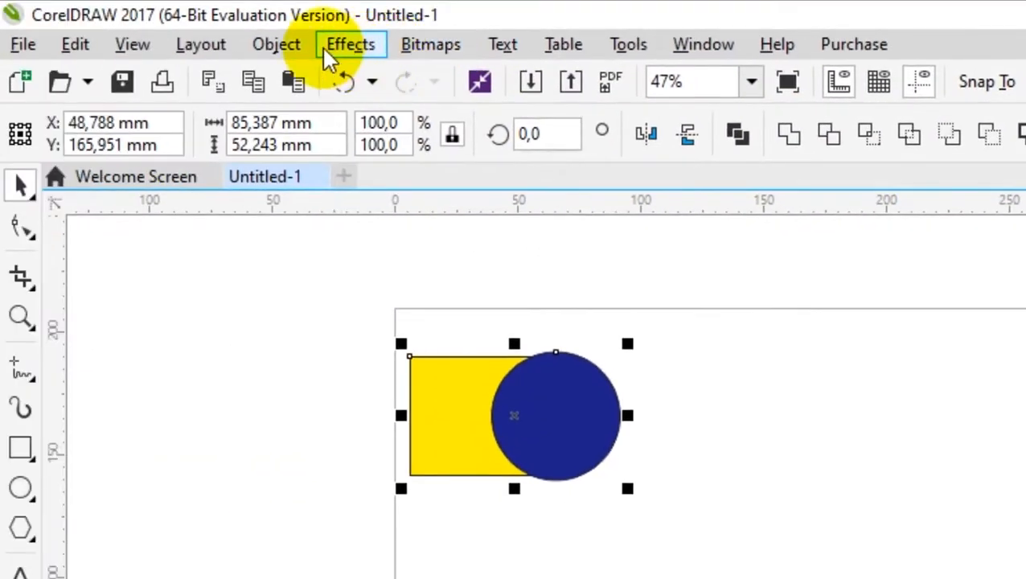
click(275, 46)
mouse_move(406, 563)
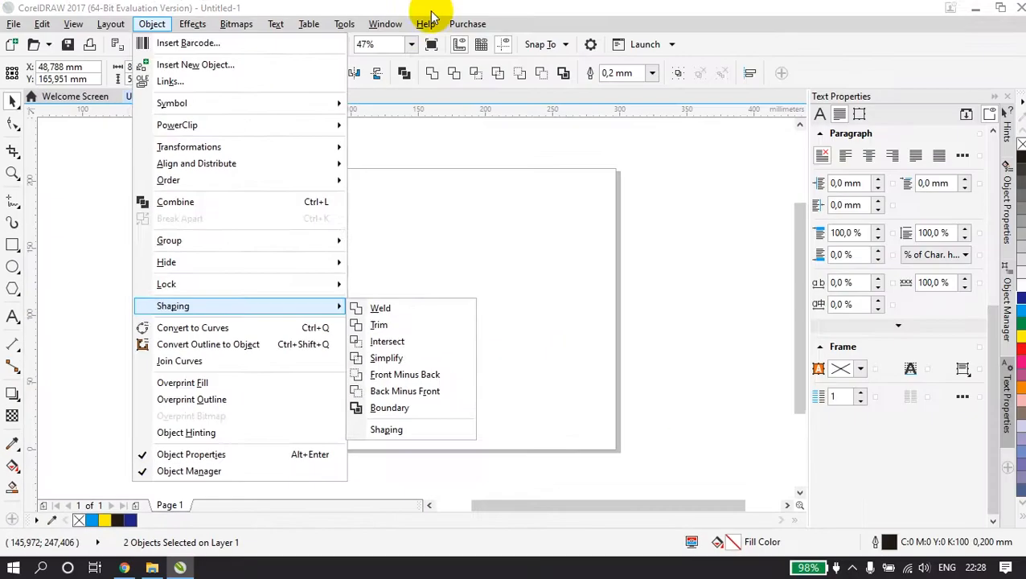
click(431, 11)
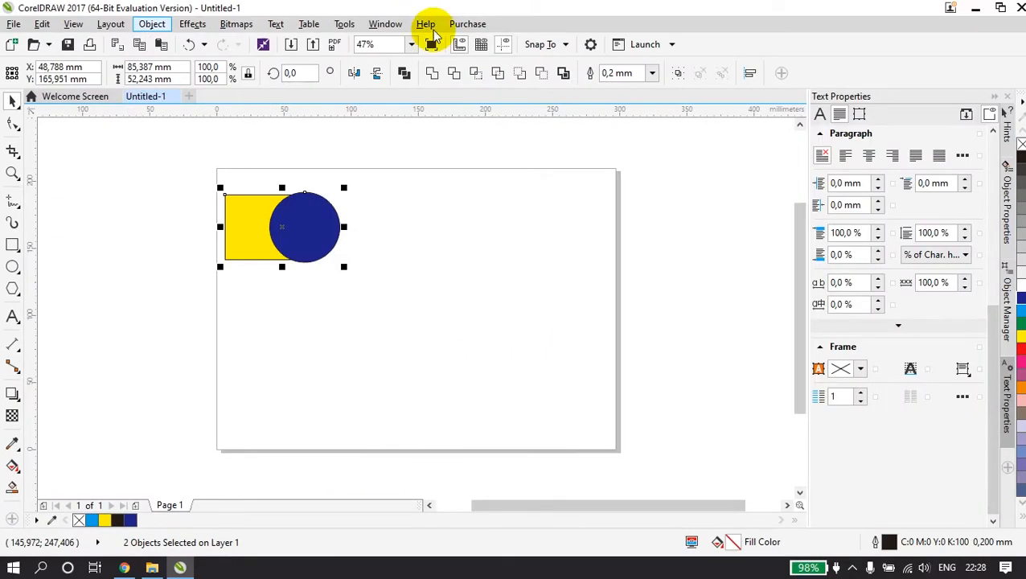
click(432, 78)
click(383, 204)
click(307, 226)
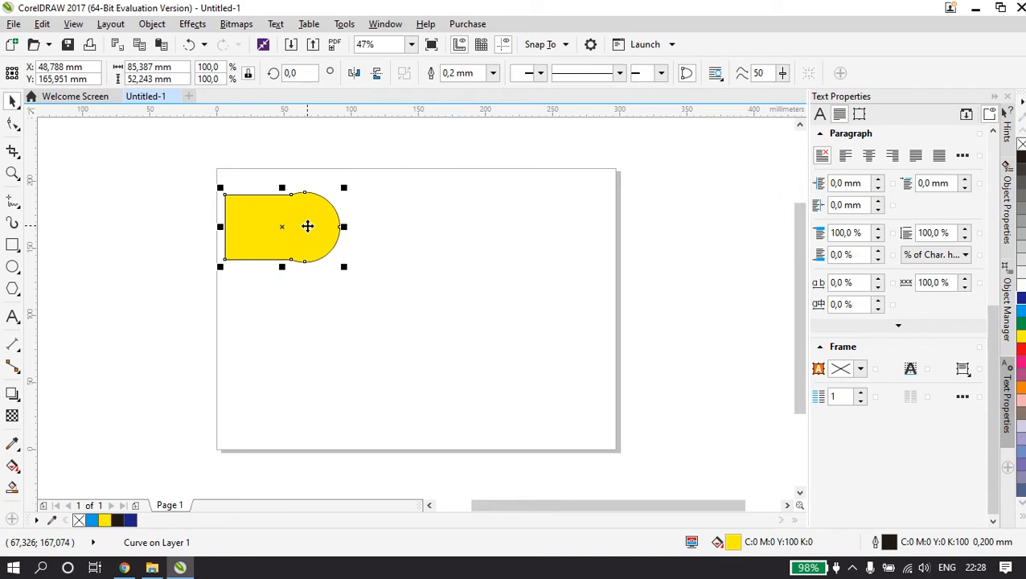
key(ctrl+z)
key(ctrl+z)
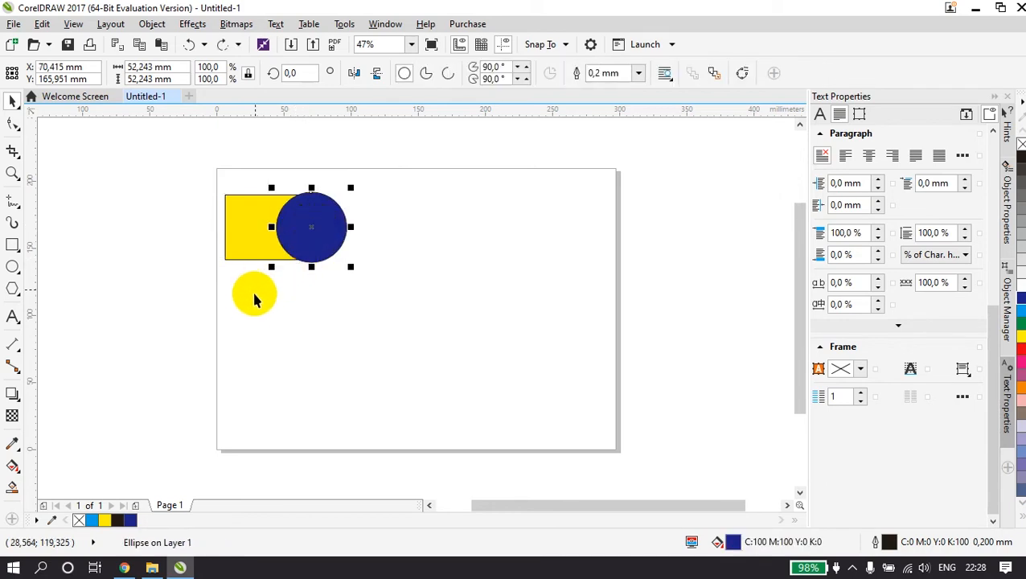
Weld the two shapes with the yellow rectangle selected first and the blue circle last, and undo the weld
click(253, 304)
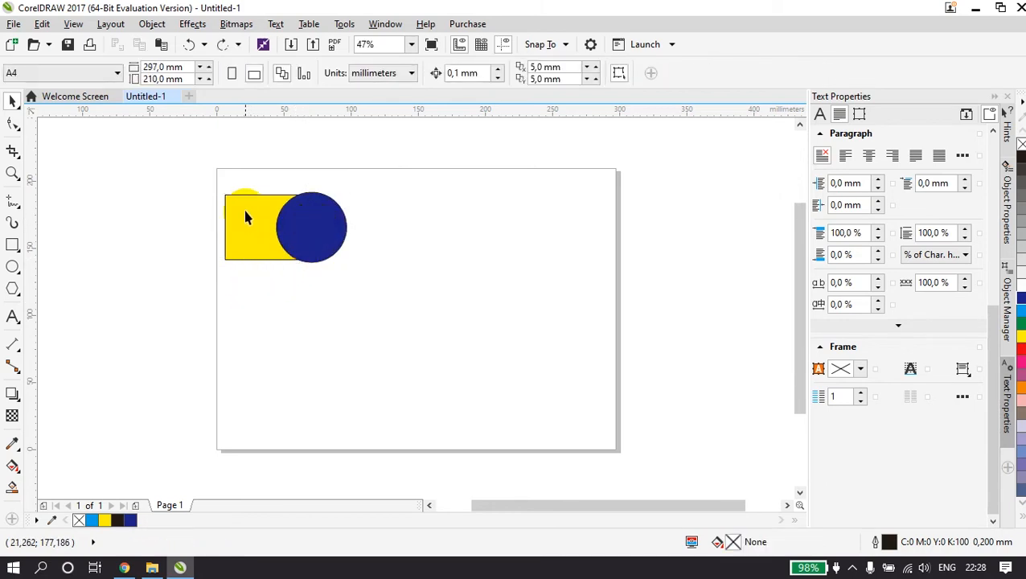
click(246, 213)
shift+click(322, 214)
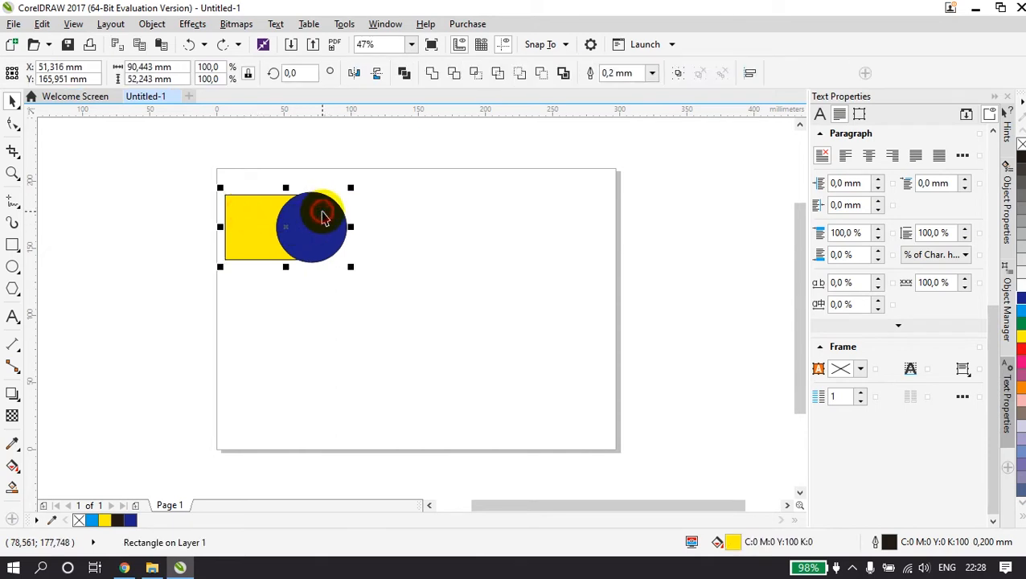
click(432, 73)
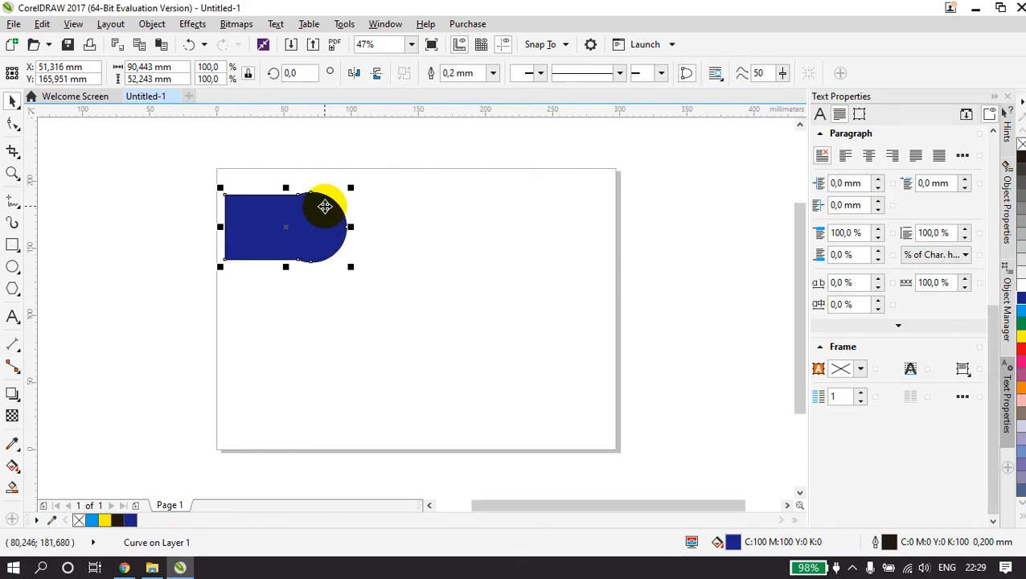
key(ctrl+z)
Try welding with the blue circle selected first and the yellow rectangle last, undoing each weld
click(313, 235)
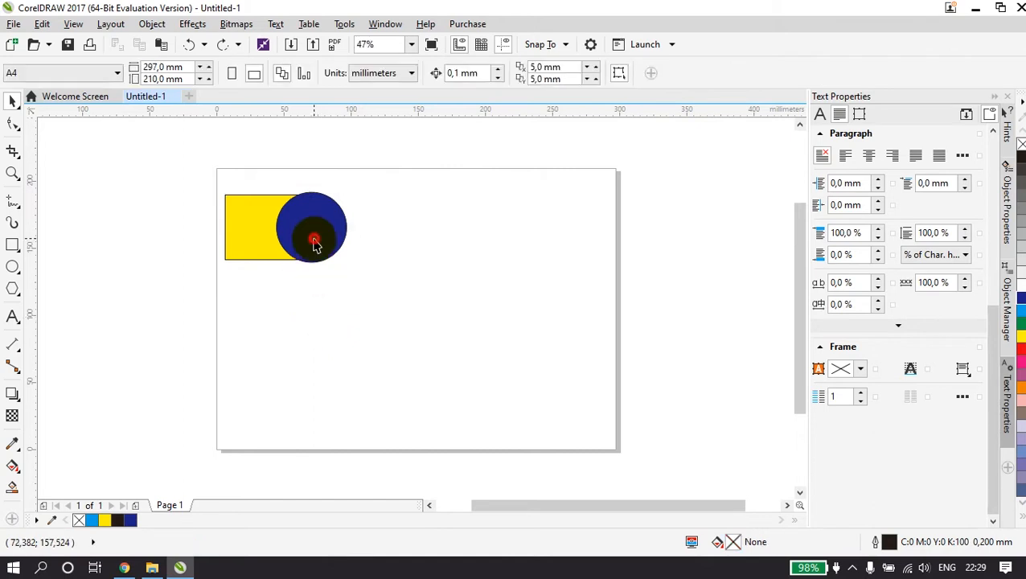
shift+click(225, 246)
click(430, 74)
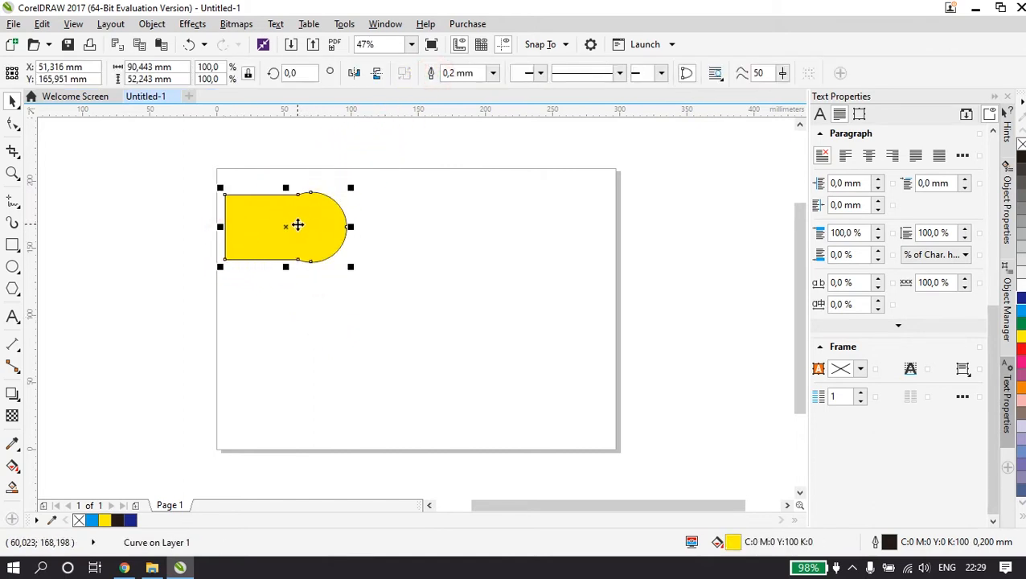
key(ctrl+z)
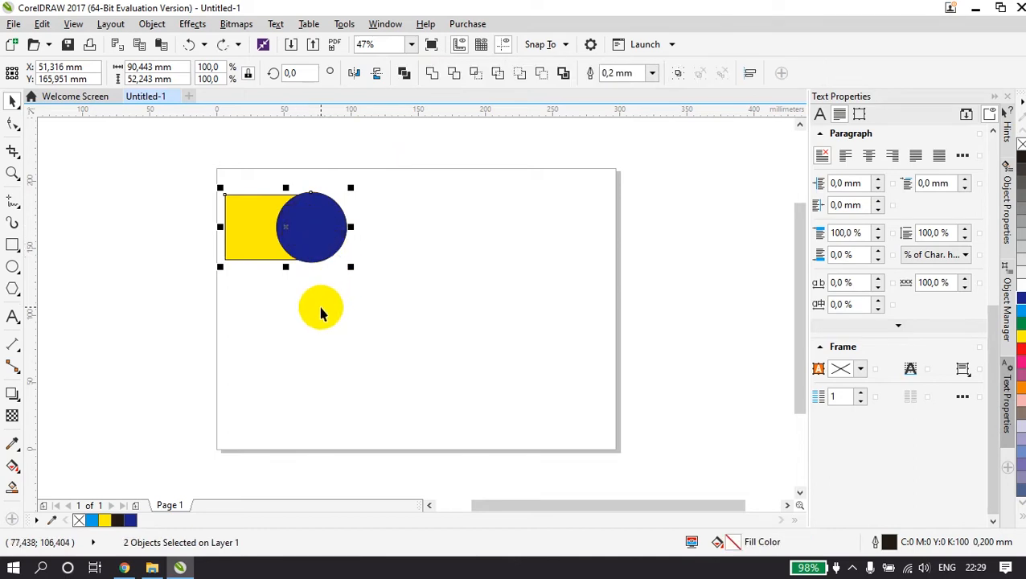
click(430, 73)
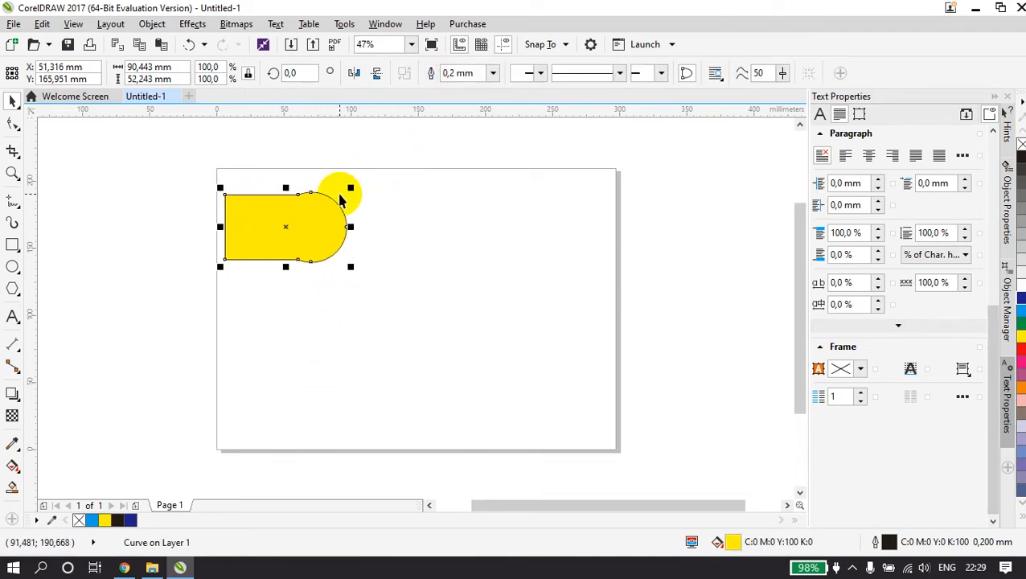
key(ctrl+z)
Copy the overlapping rectangle and circle straight below the originals and weld the upper pair into one shape
drag(266, 222, 266, 313)
drag(201, 175, 394, 277)
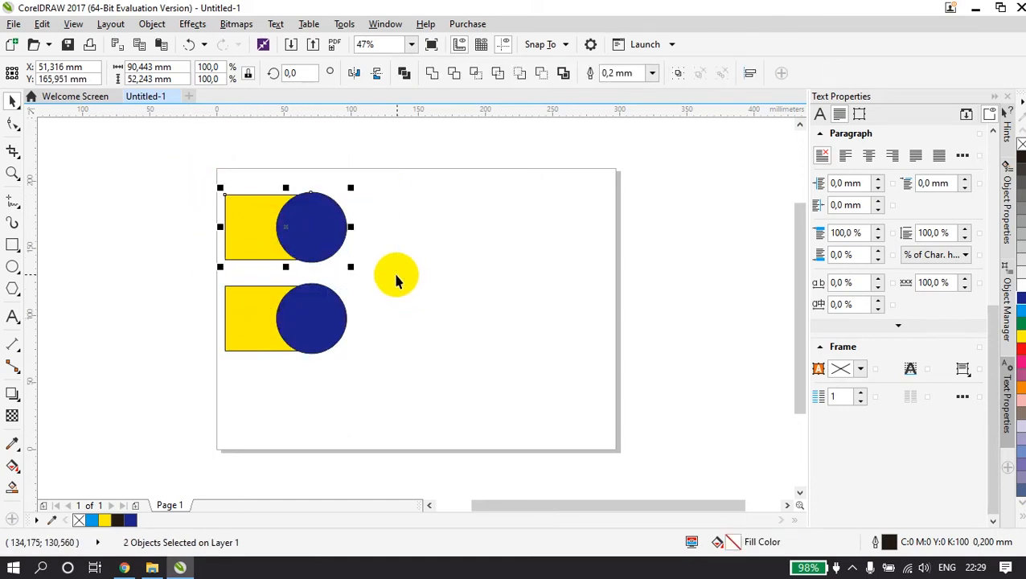
click(434, 76)
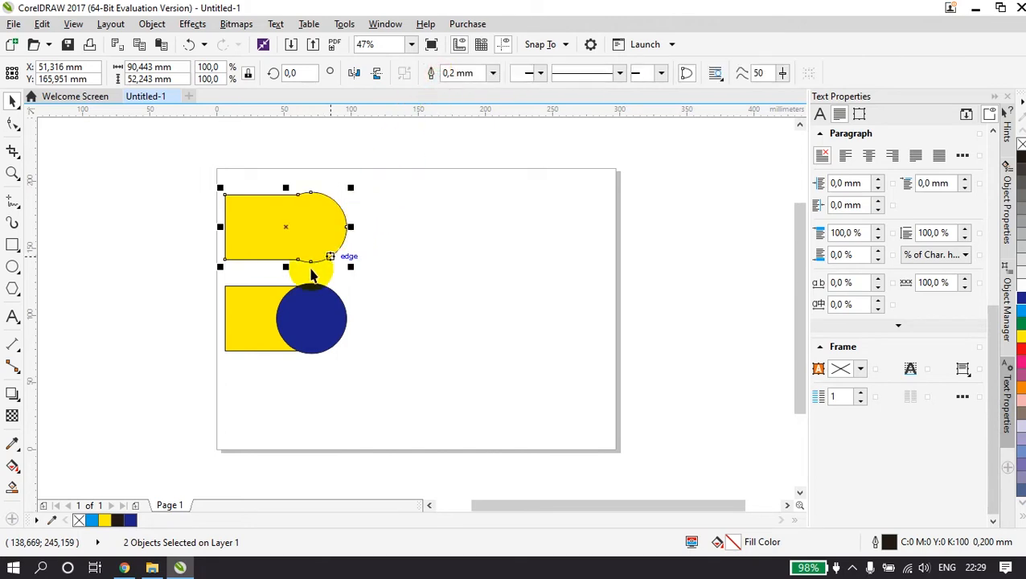
click(291, 315)
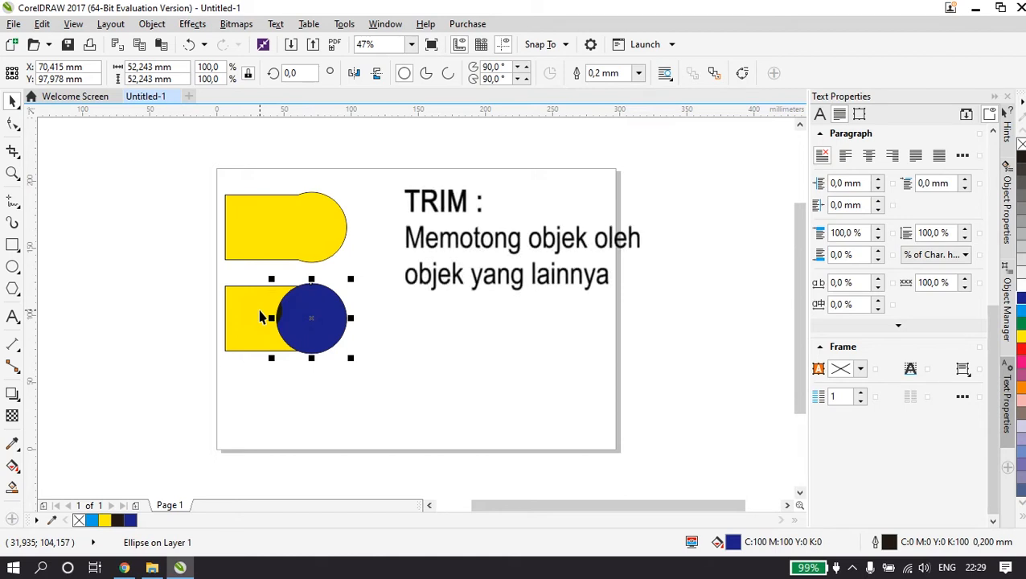
click(378, 268)
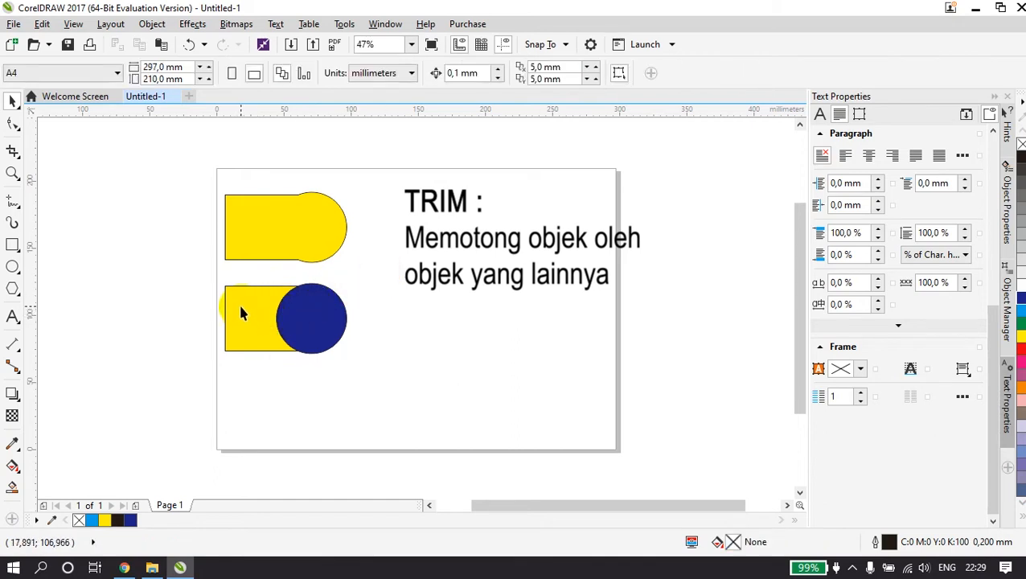
click(241, 320)
drag(328, 330, 366, 324)
Trim the lower yellow rectangle with the blue circle by selecting the circle first and the rectangle last
click(319, 303)
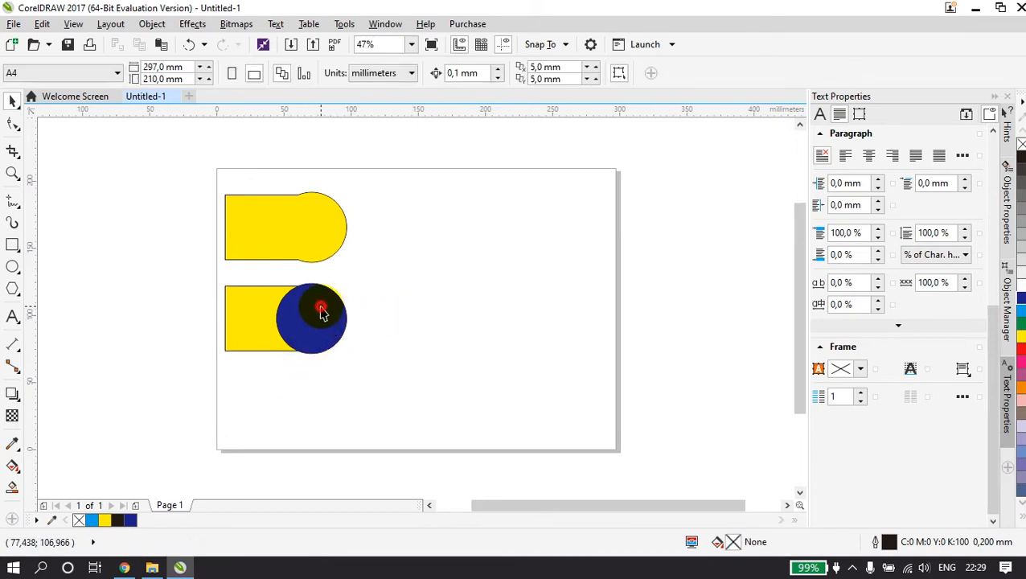
shift+click(239, 310)
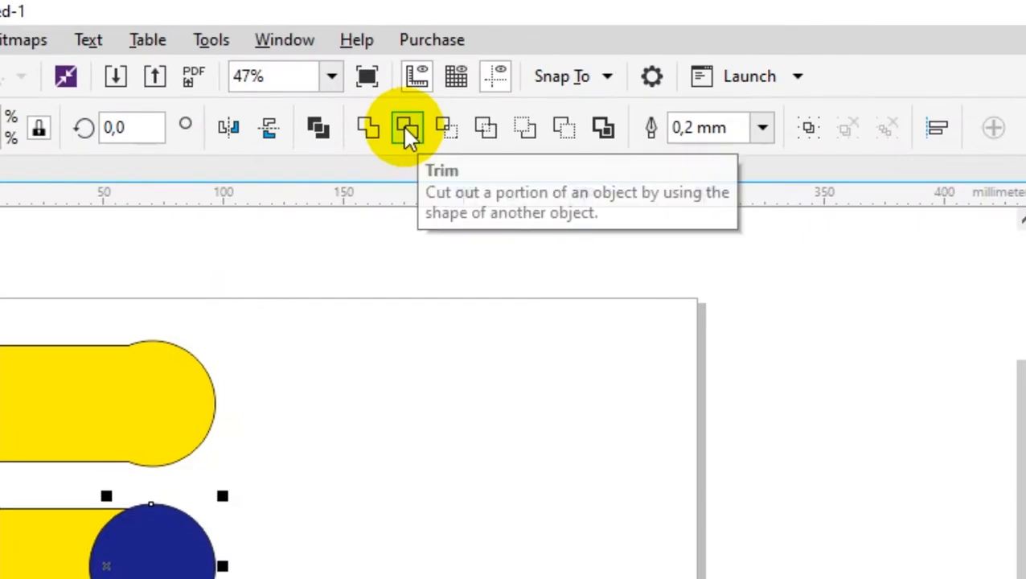
click(406, 133)
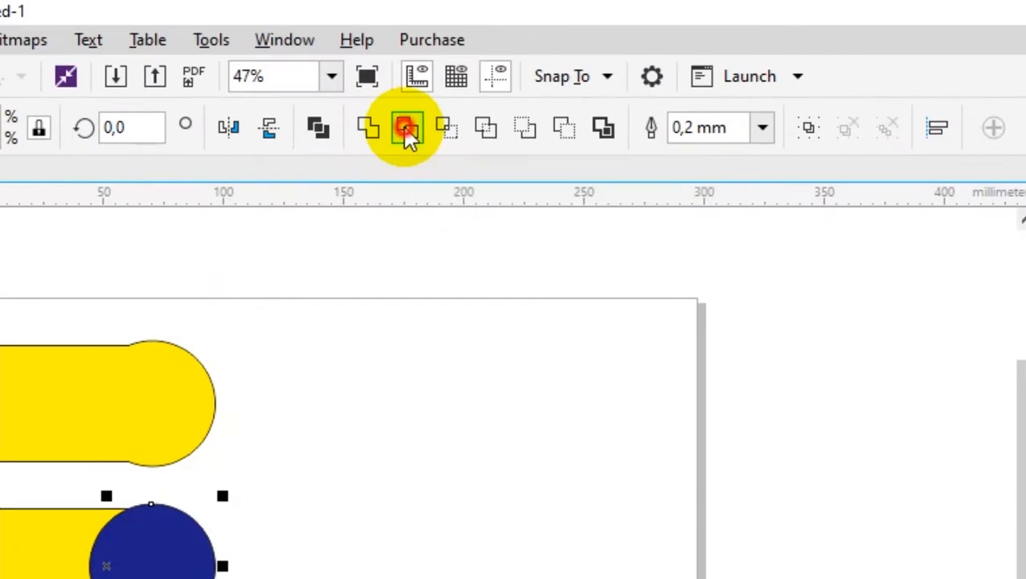
Move the blue circle away from the trimmed rectangle, and undo both the move and the trim
click(249, 510)
drag(314, 494, 315, 485)
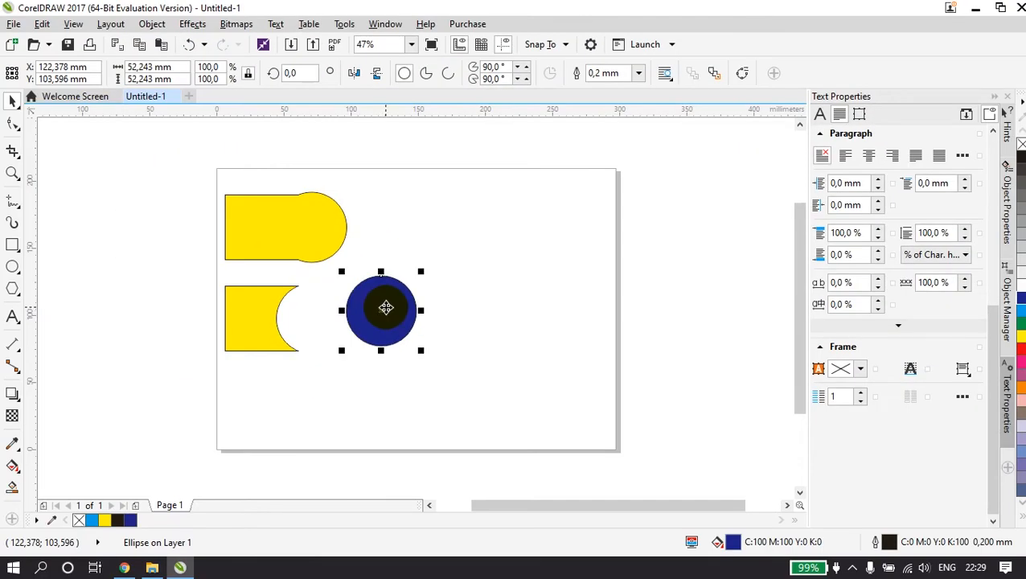
key(ctrl+z)
key(ctrl+z)
Copy the lower rectangle and circle pair straight down to the bottom of the page
drag(204, 270, 389, 364)
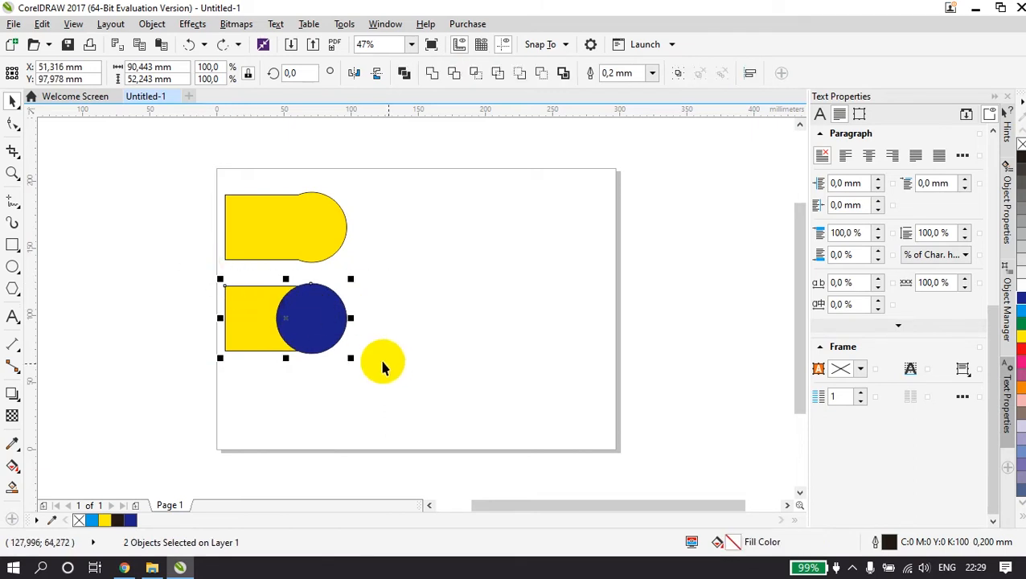
drag(321, 321, 322, 402)
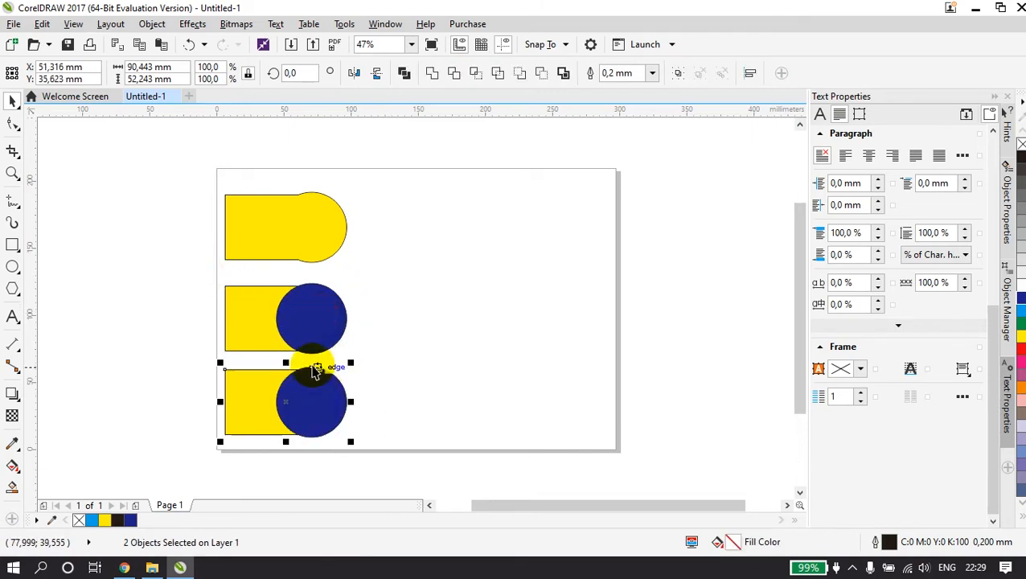
click(138, 399)
Trim the bottom blue circle with the yellow rectangle by selecting the rectangle first and the circle last
click(253, 385)
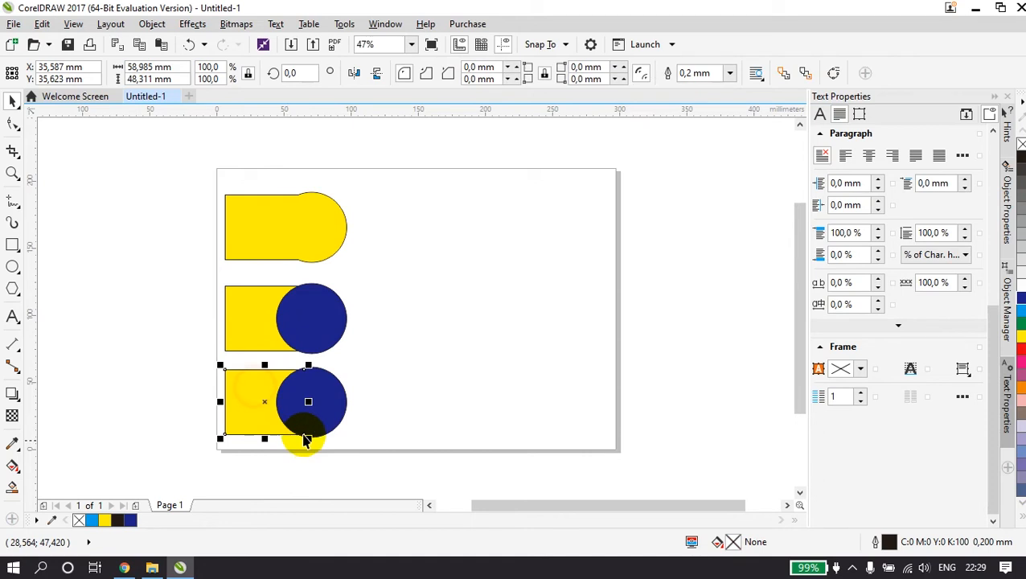
shift+click(332, 402)
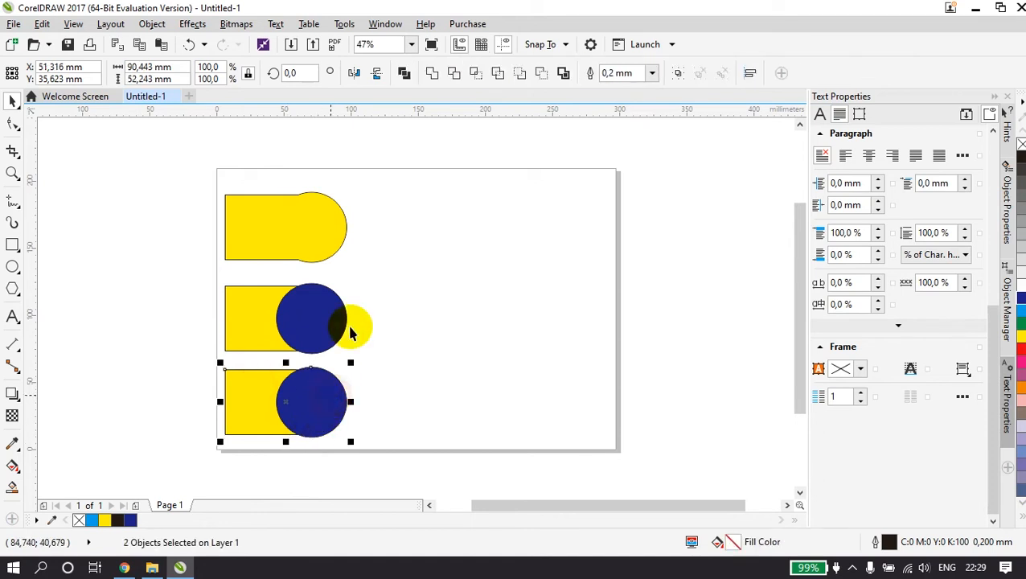
click(455, 75)
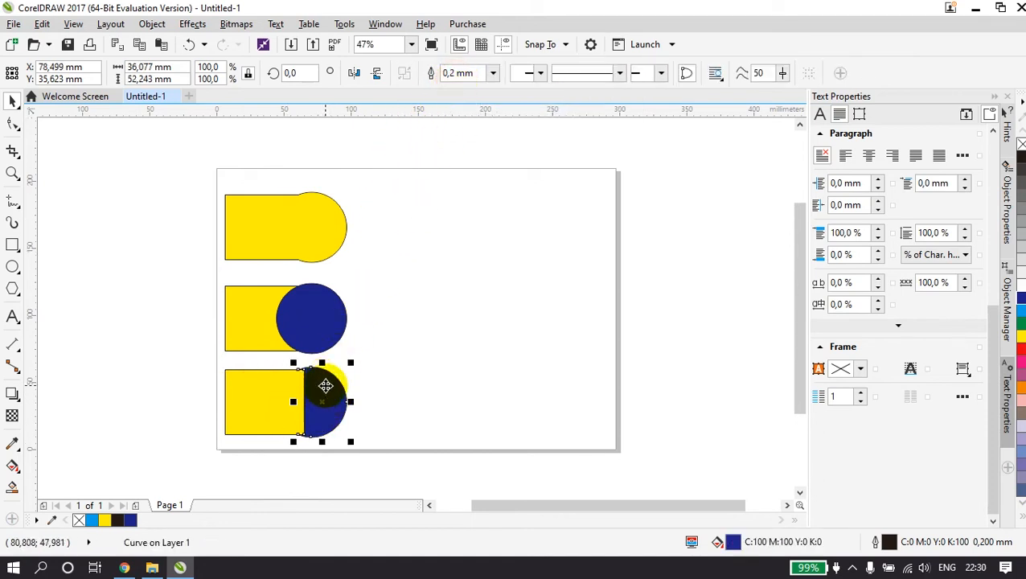
click(378, 366)
click(321, 400)
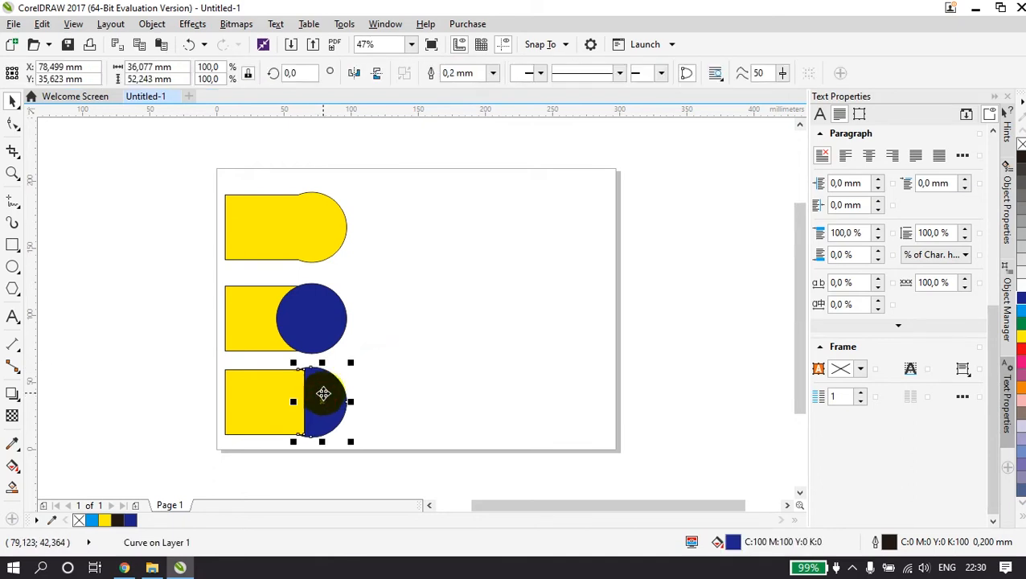
Trim the middle yellow rectangle with the blue circle by selecting the circle first, and delete that circle
click(322, 319)
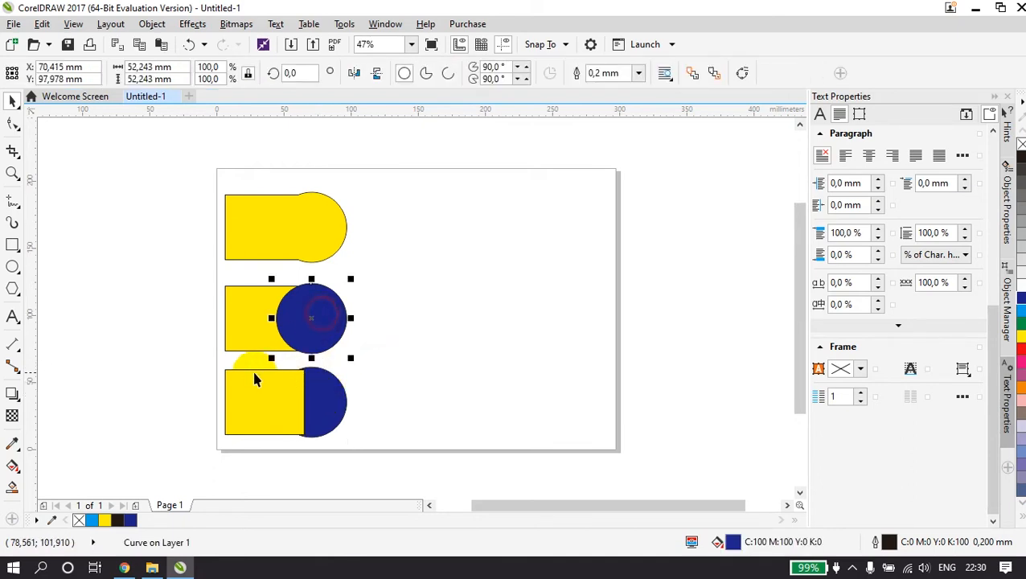
shift+click(242, 313)
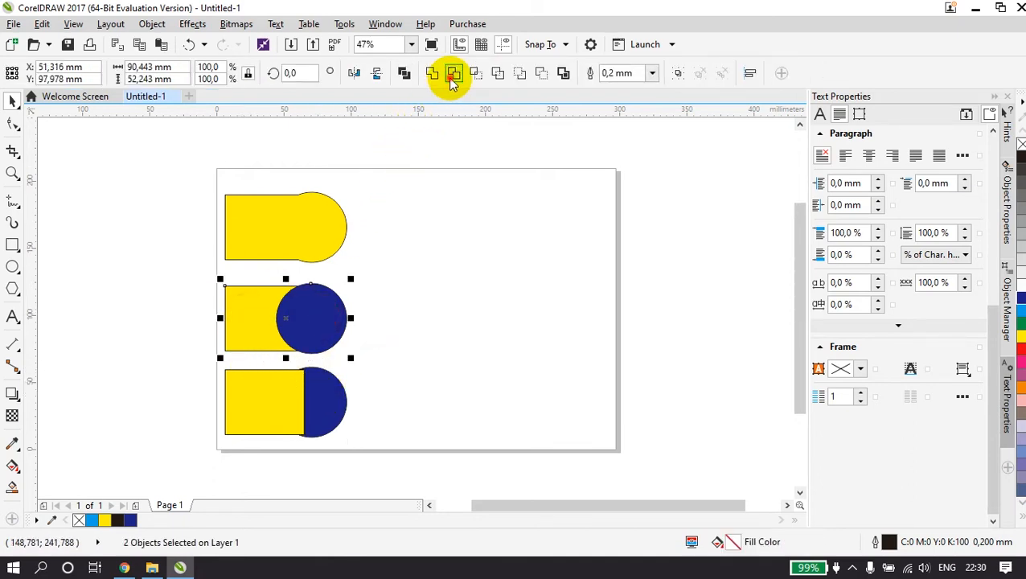
click(310, 321)
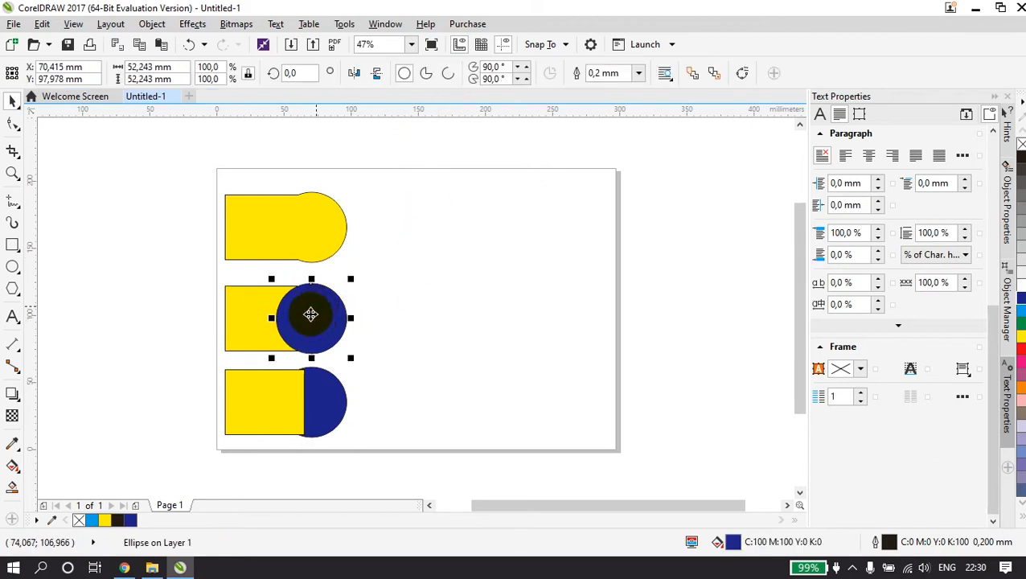
key(Delete)
Delete the bottom yellow rectangle and move the trimmed blue circle up, level with the cut side of the middle rectangle
click(275, 394)
key(Delete)
click(320, 393)
drag(328, 386, 330, 302)
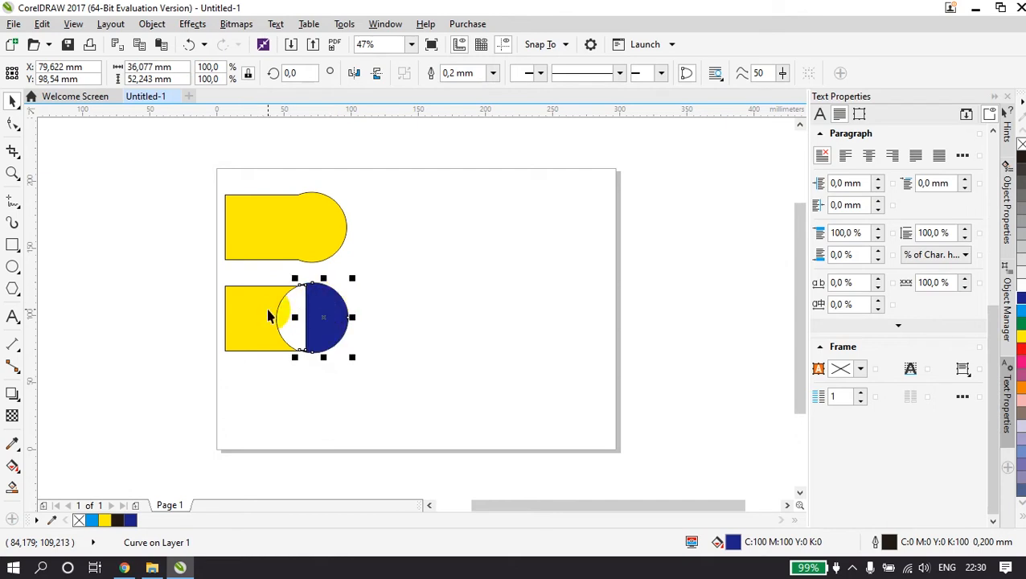
shift+click(270, 316)
click(395, 308)
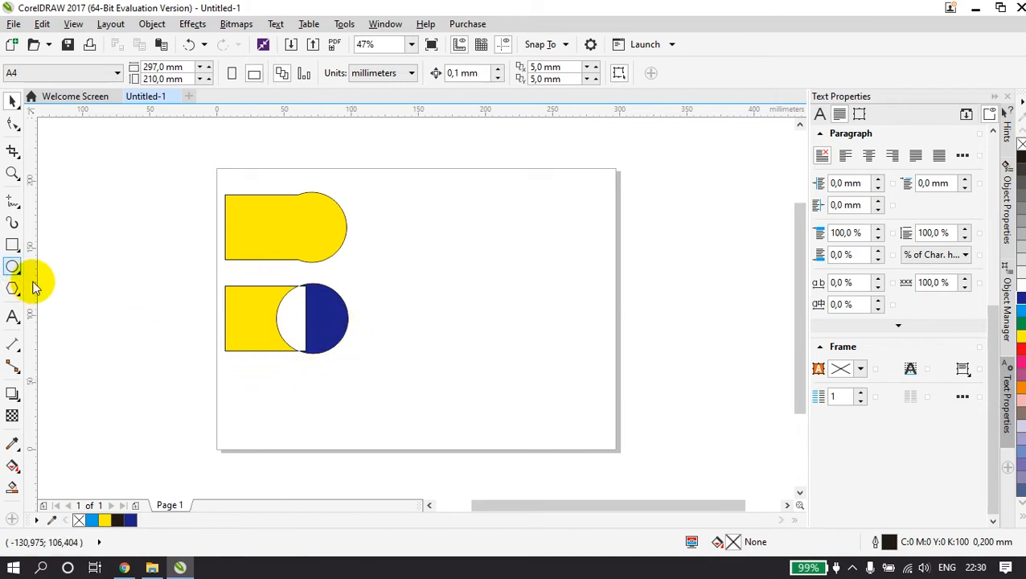
Draw a square about 44 mm wide and a circle about 51 mm wide beside the welded shape, centre-aligned horizontally and partly overlapping
click(13, 245)
mouse_move(400, 196)
mouse_down()
mouse_move(458, 247)
mouse_move(553, 284)
mouse_up()
click(12, 266)
shift+click(457, 241)
key(e)
click(13, 102)
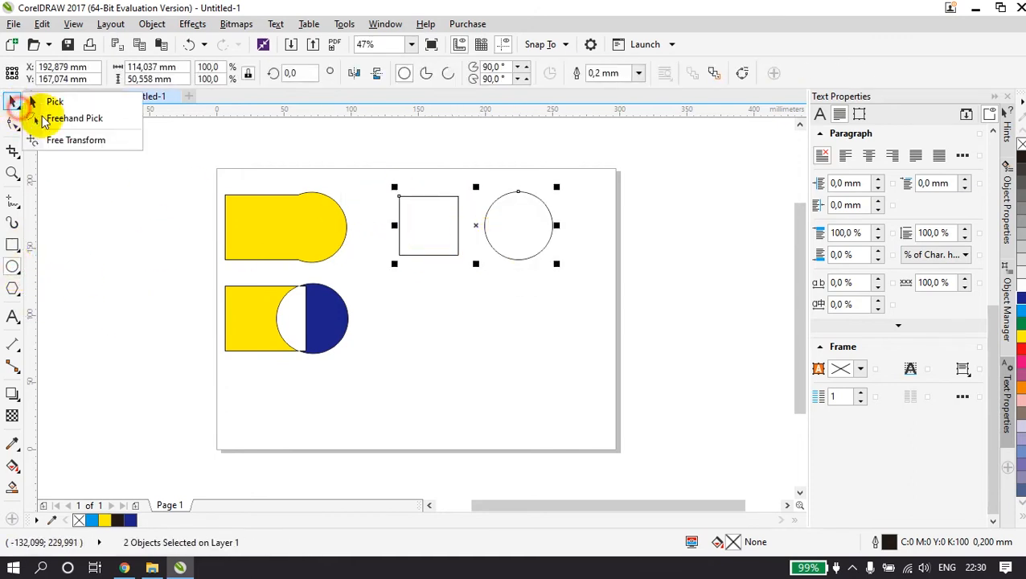
click(103, 105)
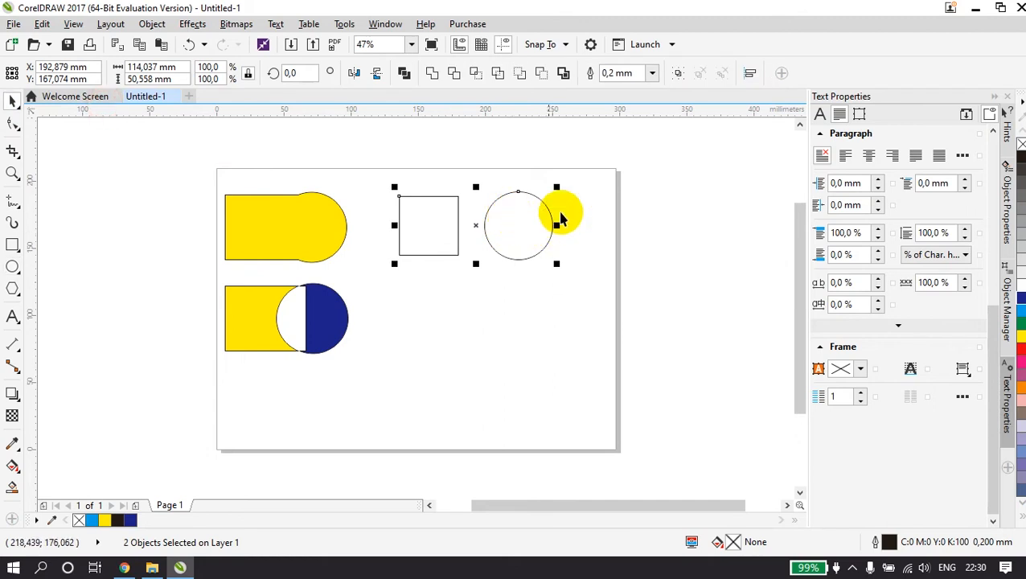
click(604, 222)
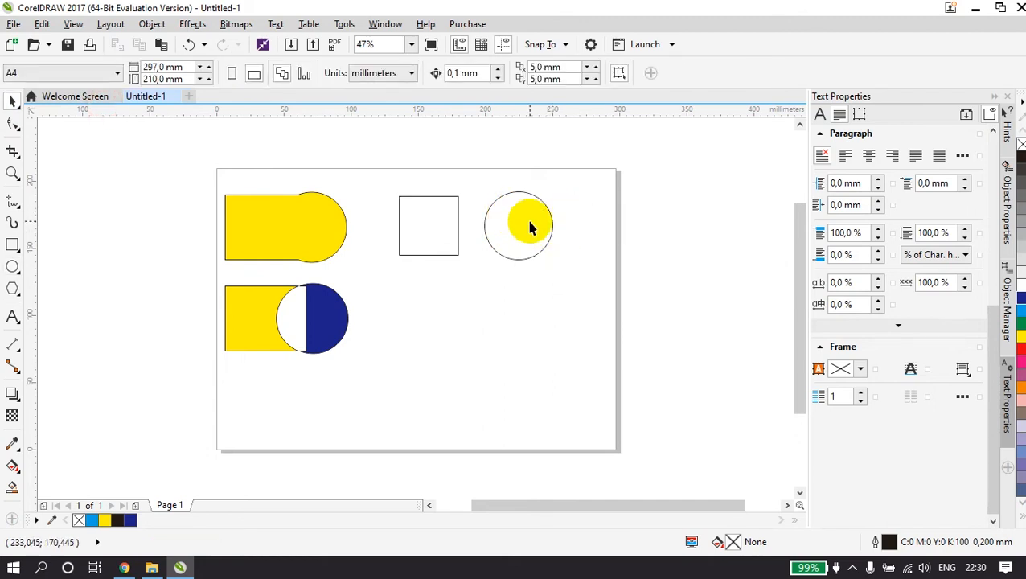
drag(527, 228, 478, 224)
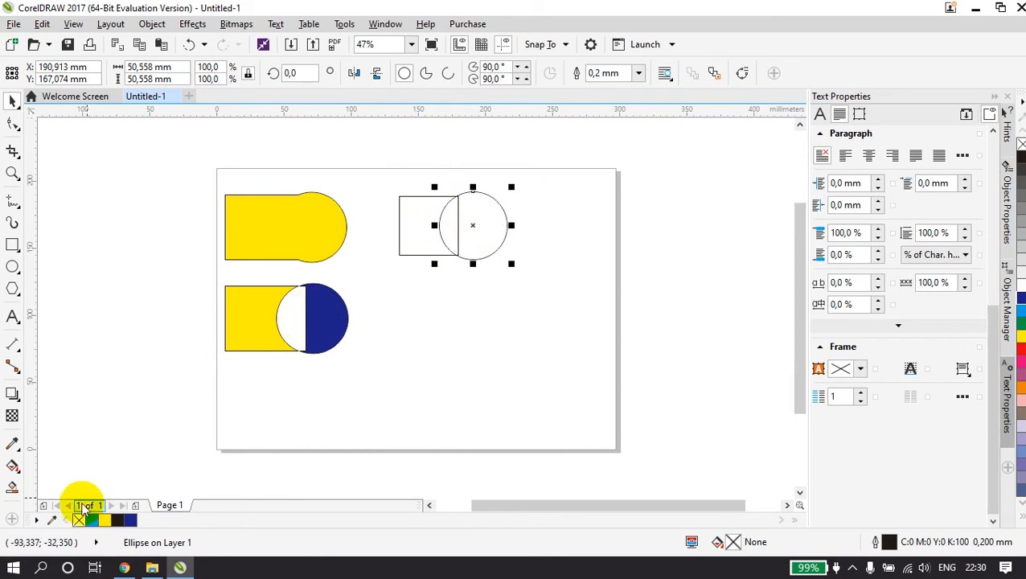
click(434, 371)
Fill the new square yellow and the overlapping circle blue
click(419, 225)
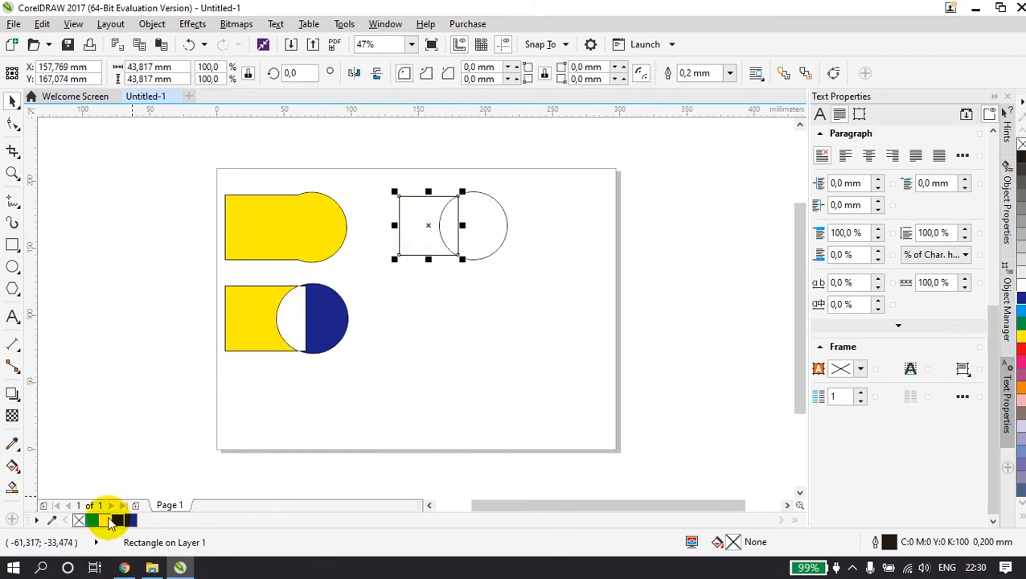
click(104, 519)
click(483, 231)
click(131, 520)
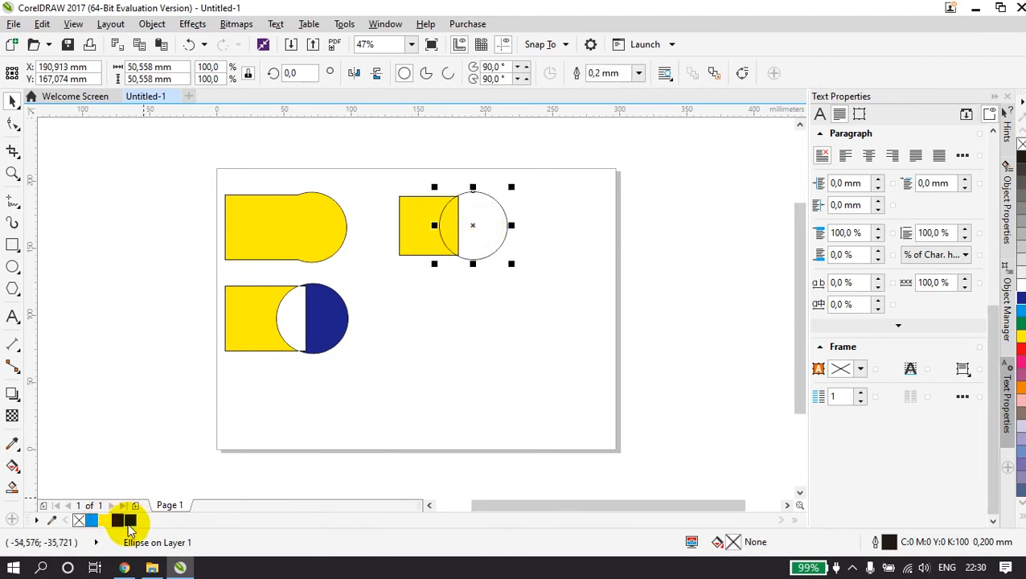
click(496, 317)
Clear the fills of the overlapping square and circle, and refill the circle blue and the square yellow
drag(554, 293, 412, 172)
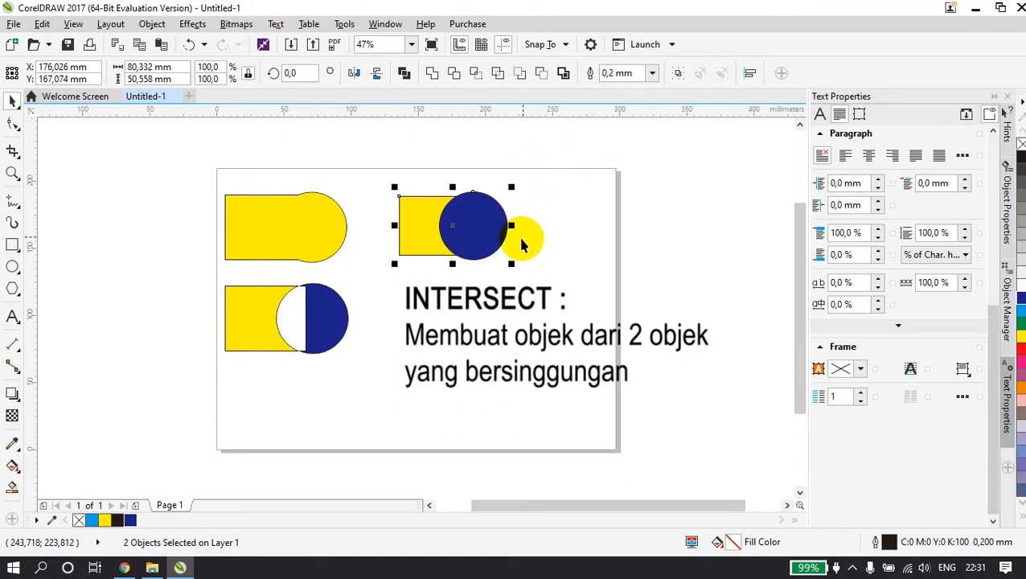
click(546, 252)
drag(386, 176, 537, 269)
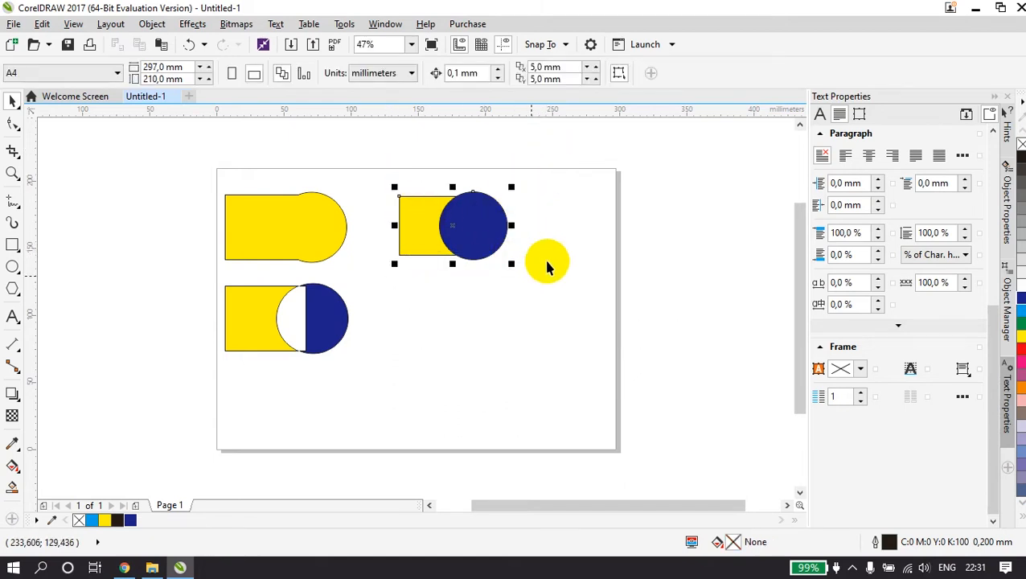
click(1020, 144)
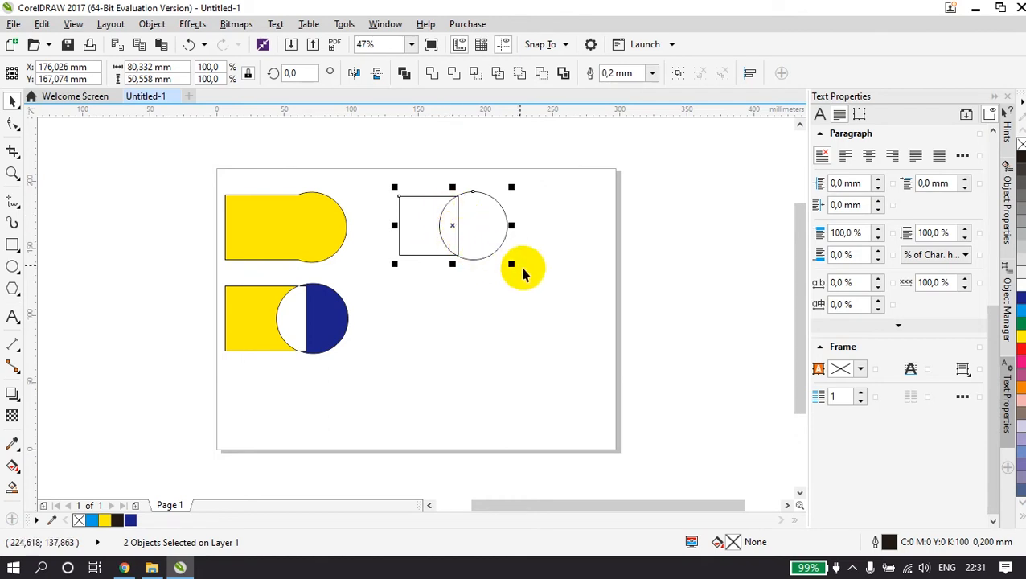
click(132, 521)
click(423, 245)
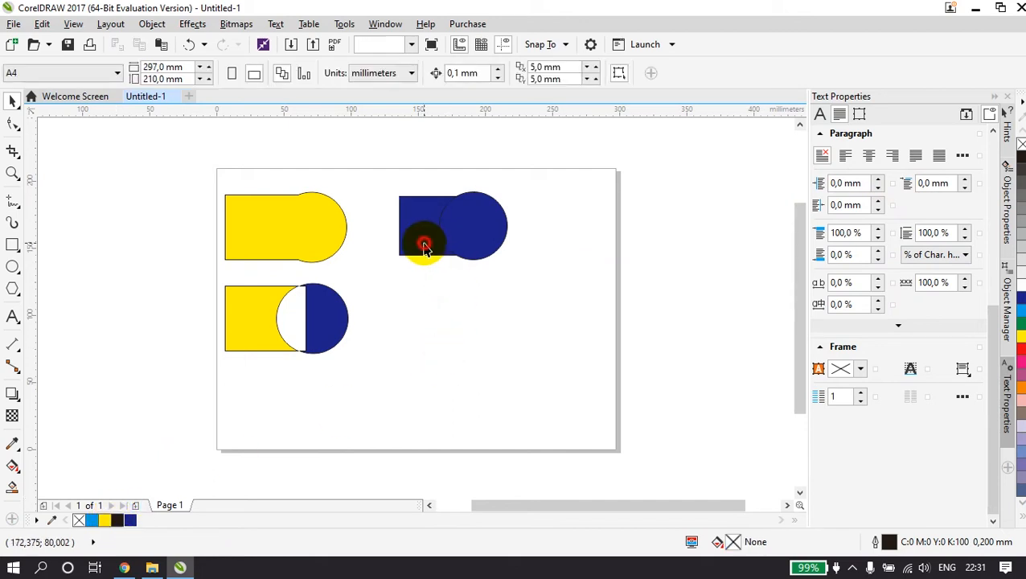
click(104, 520)
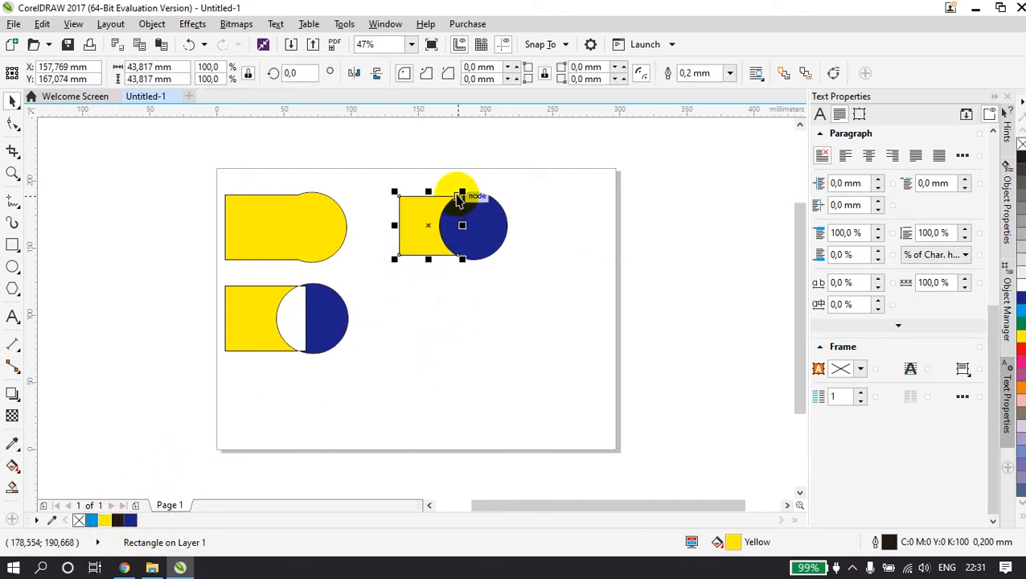
Intersect the yellow square and blue circle, and move the circle, the square and the intersection piece apart
drag(365, 169, 529, 256)
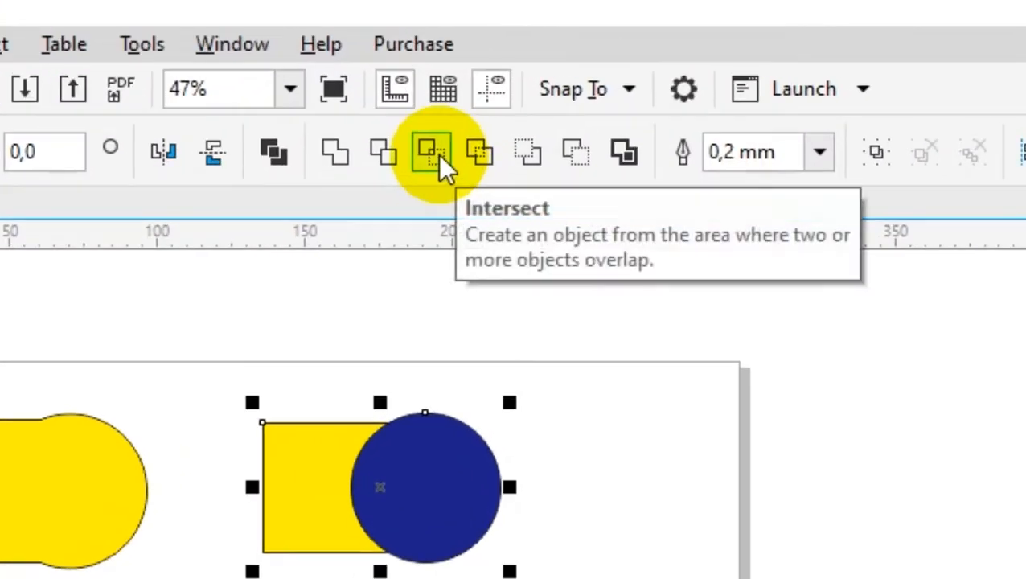
click(479, 74)
click(545, 223)
drag(427, 486, 516, 452)
drag(333, 492, 340, 578)
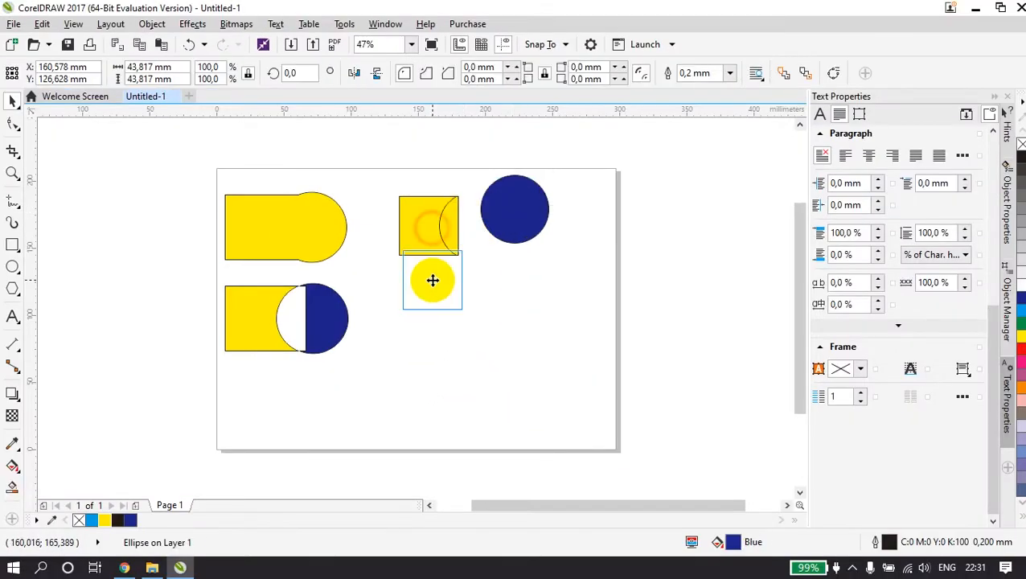
drag(454, 227, 426, 198)
Place the blue circle over the yellow square's right side below the intersection piece, with their centres aligned horizontally
click(430, 275)
drag(516, 210, 476, 281)
click(423, 277)
click(478, 275)
shift+click(421, 275)
drag(474, 278, 468, 287)
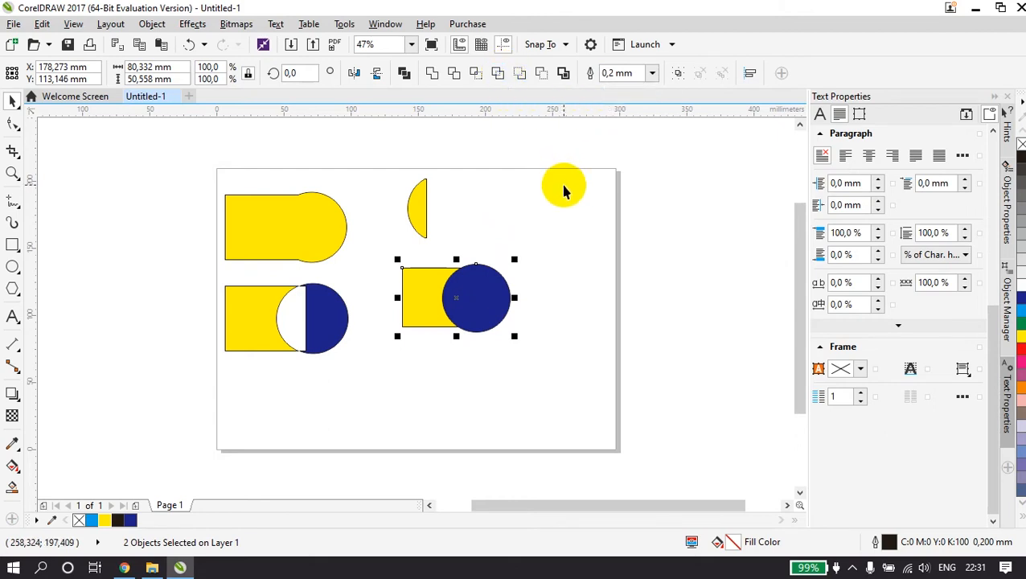
click(536, 274)
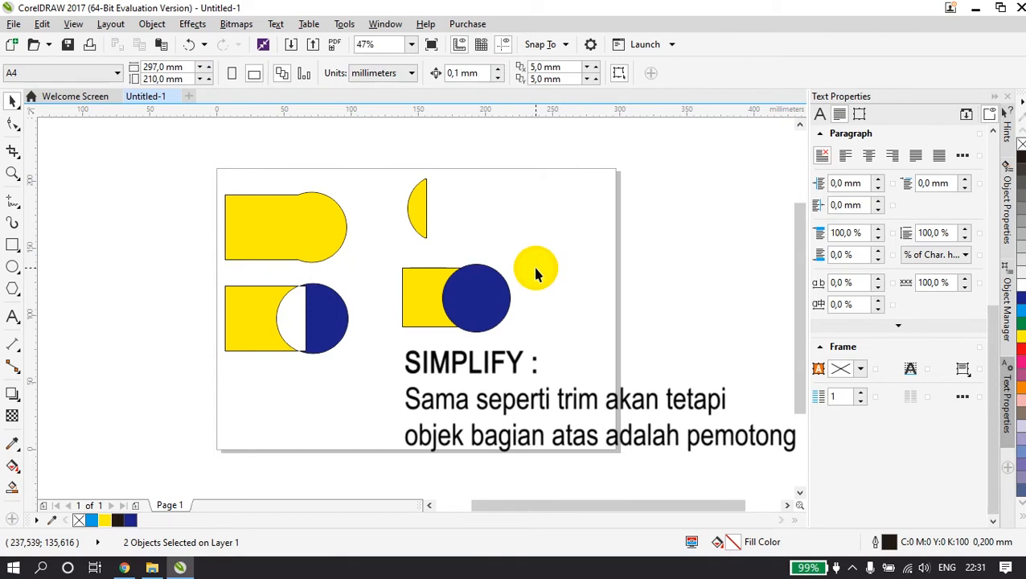
drag(537, 274, 424, 299)
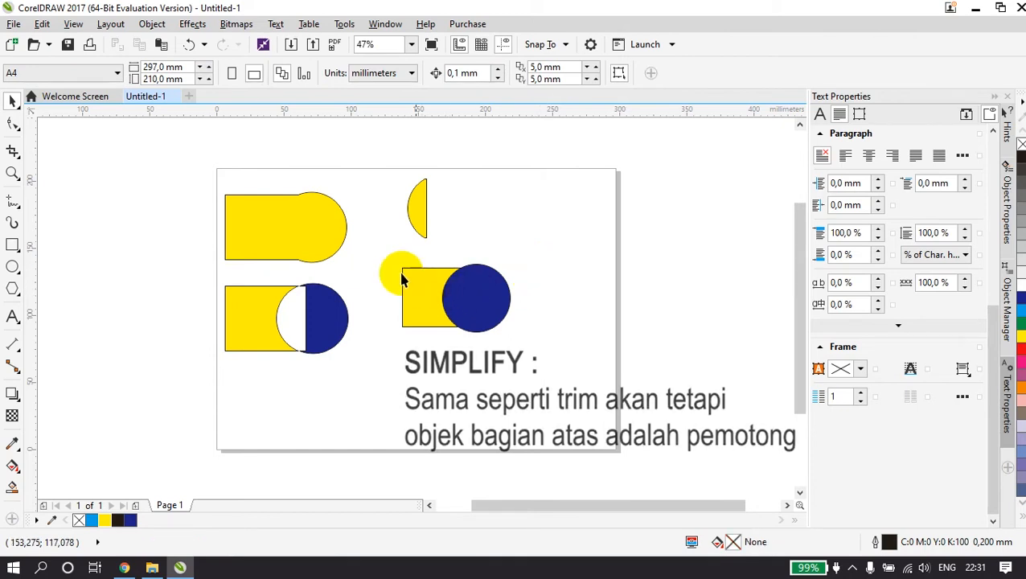
click(460, 293)
click(483, 294)
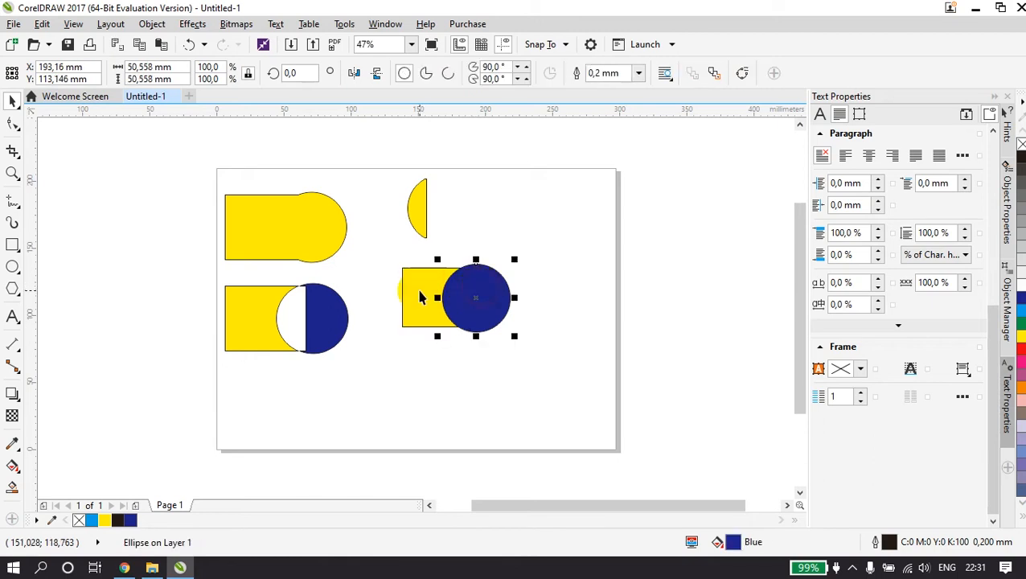
click(537, 285)
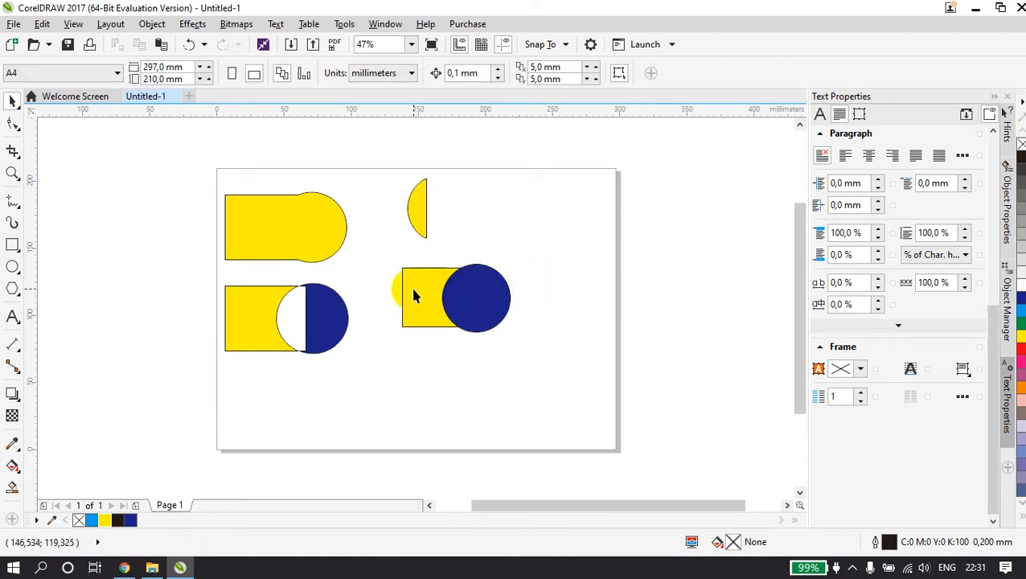
Simplify the overlapping yellow square and blue circle, and move the circle away to the right
click(412, 290)
shift+click(490, 301)
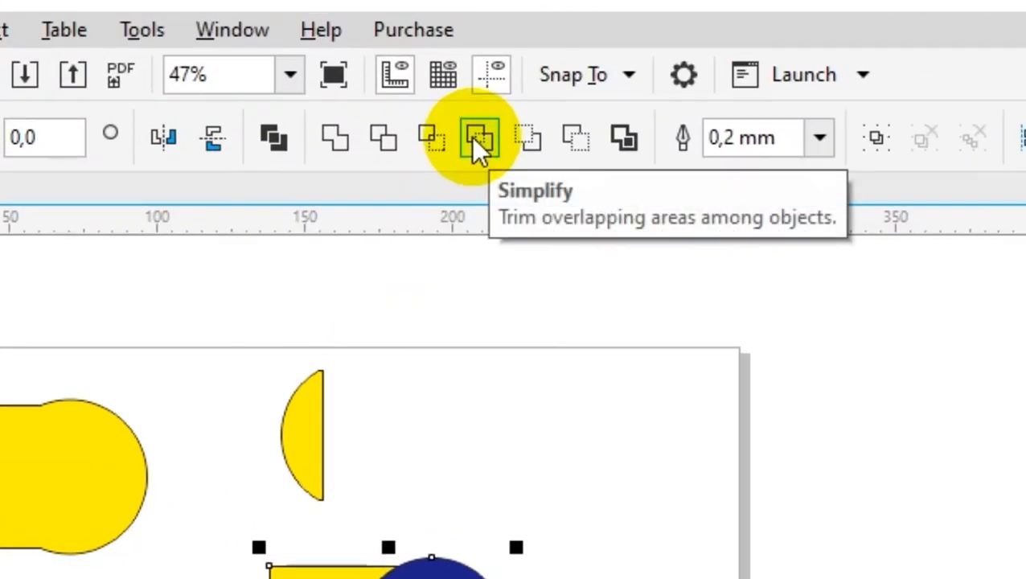
click(472, 138)
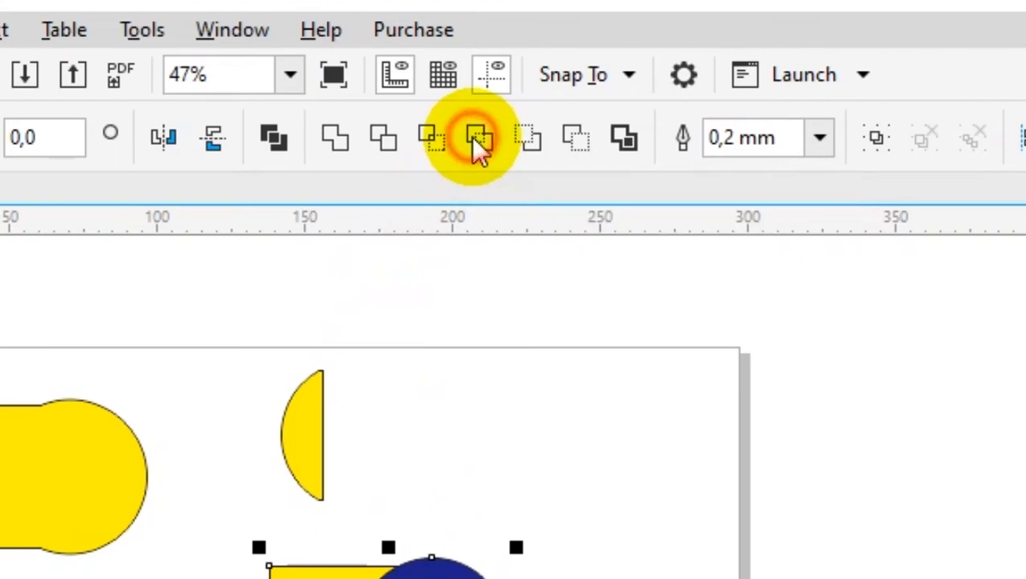
click(582, 508)
drag(497, 292, 584, 285)
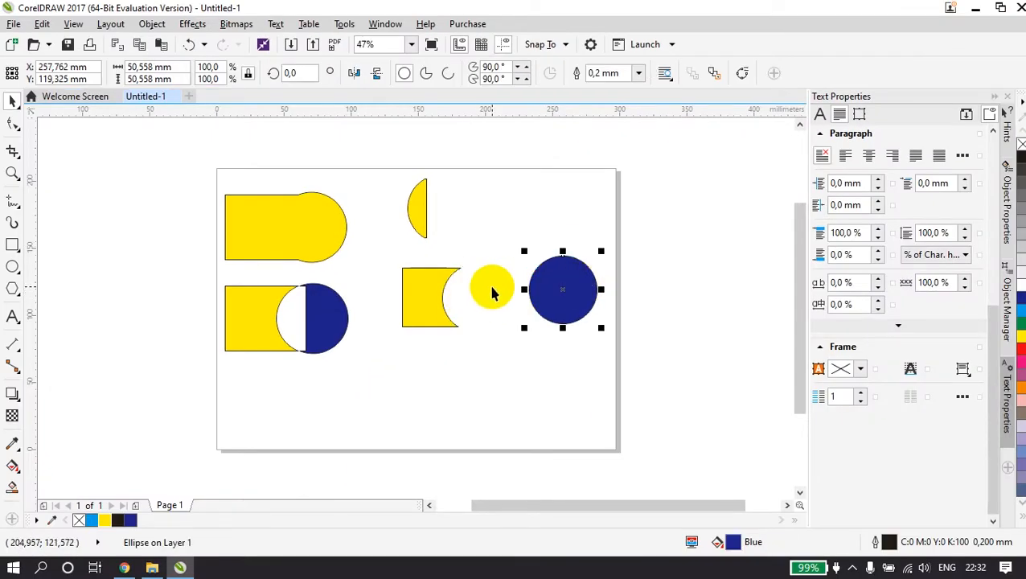
Undo the circle's move and delete the blue circle, keeping the simplified yellow square
key(ctrl+z)
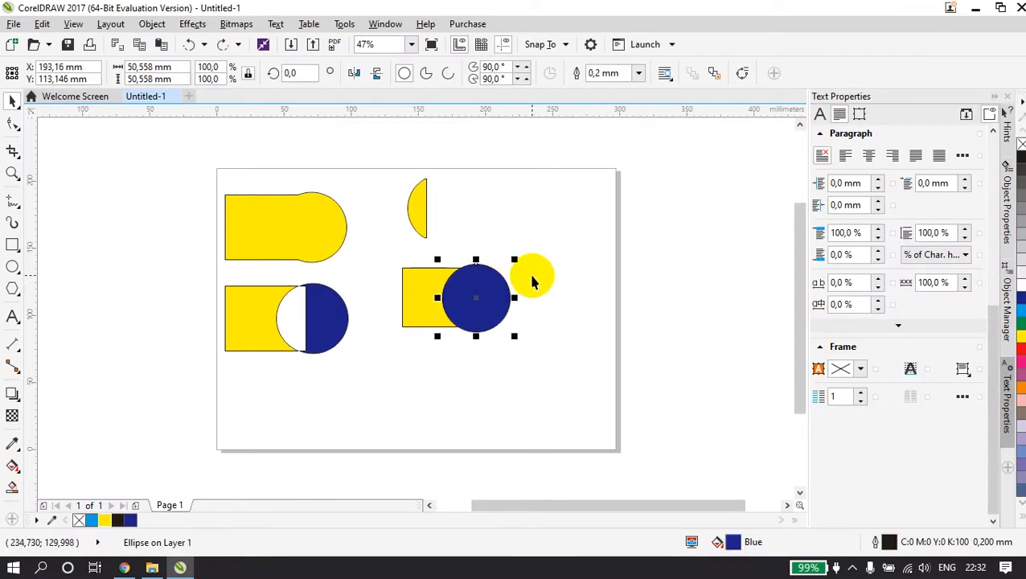
click(540, 295)
click(483, 299)
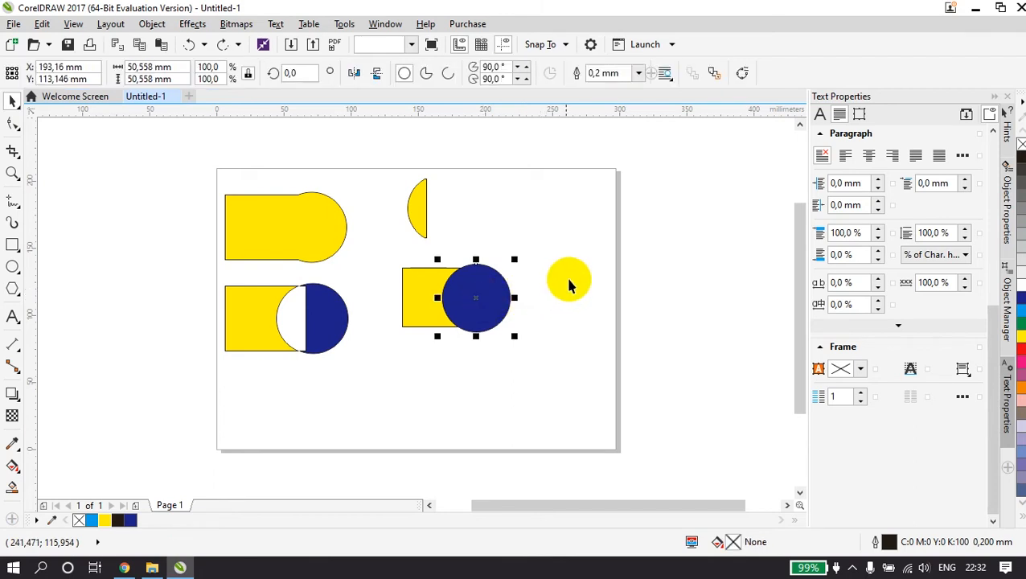
key(Delete)
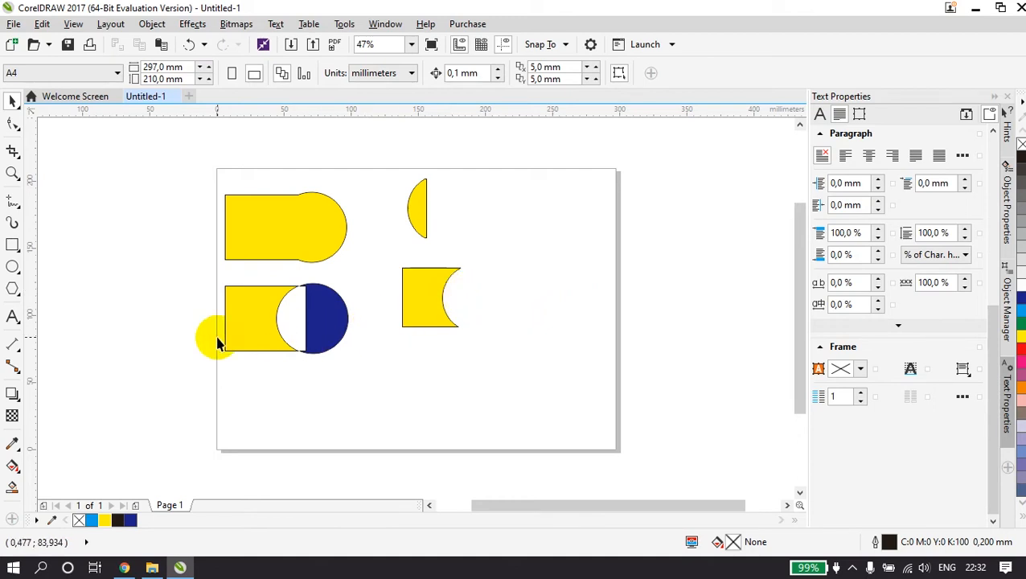
Draw a square about 47 mm wide and a circle about 48 mm wide below the simplified shape, centre-aligned horizontally and partly overlapping
click(12, 246)
drag(400, 351, 464, 413)
click(12, 267)
drag(504, 370, 570, 437)
click(12, 102)
shift+click(414, 371)
key(e)
key(Escape)
drag(551, 367, 491, 369)
shift+click(419, 370)
click(362, 421)
Fill the bottom square yellow and the circle overlapping it blue
click(422, 386)
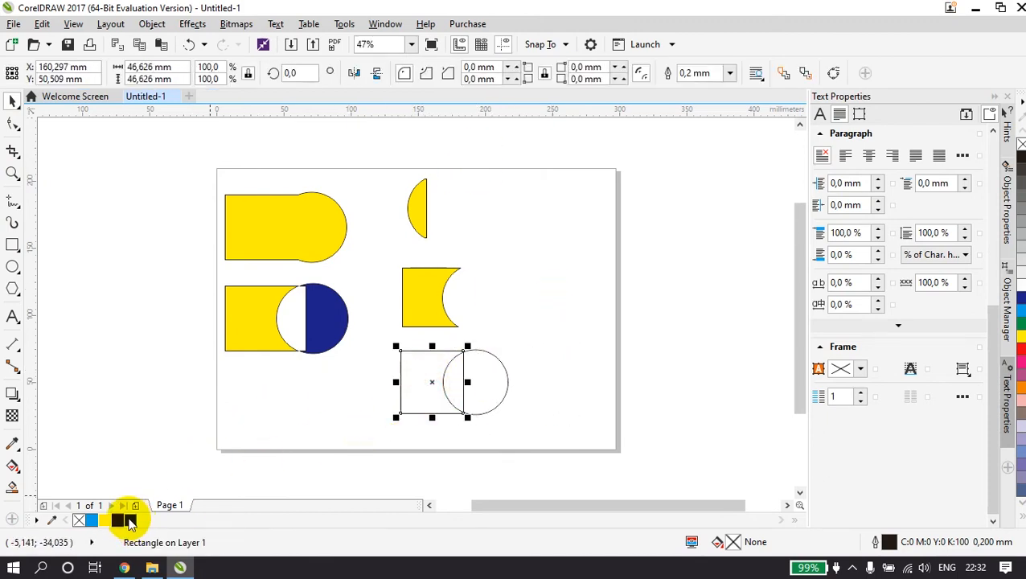
click(105, 520)
click(500, 390)
click(127, 521)
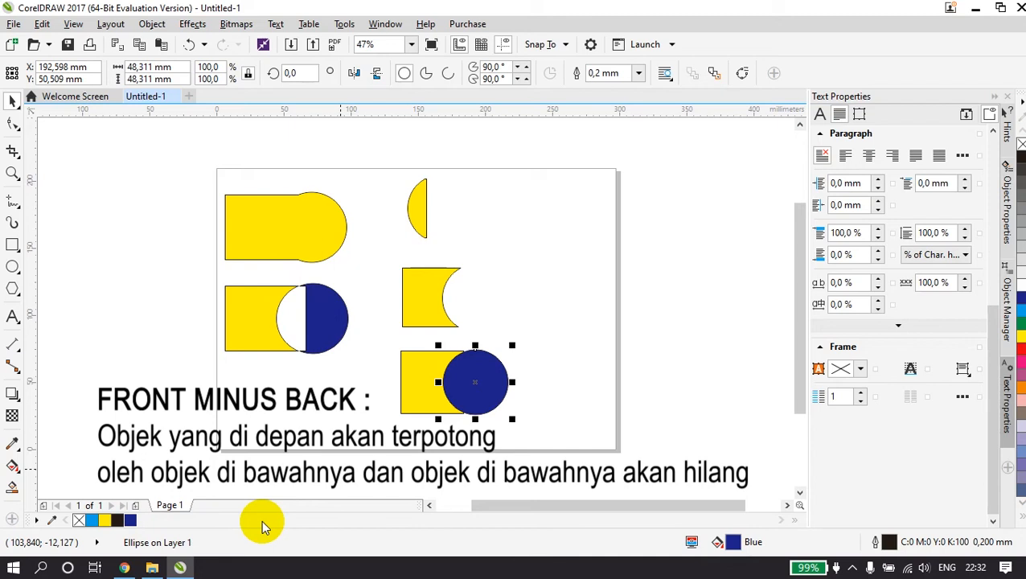
click(541, 385)
Try Front Minus Back on the bottom square and circle, and undo it
drag(385, 342, 532, 416)
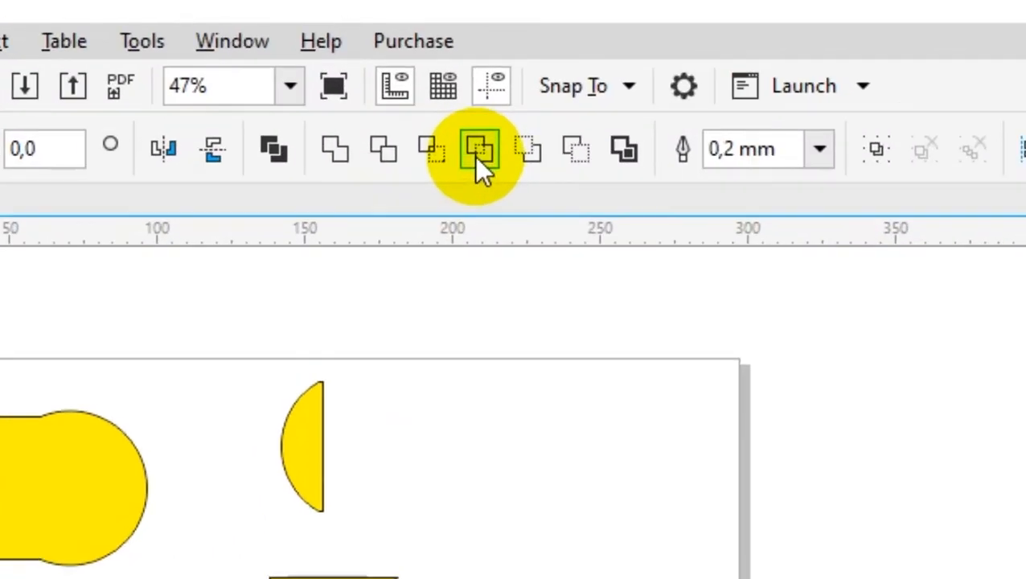
click(542, 152)
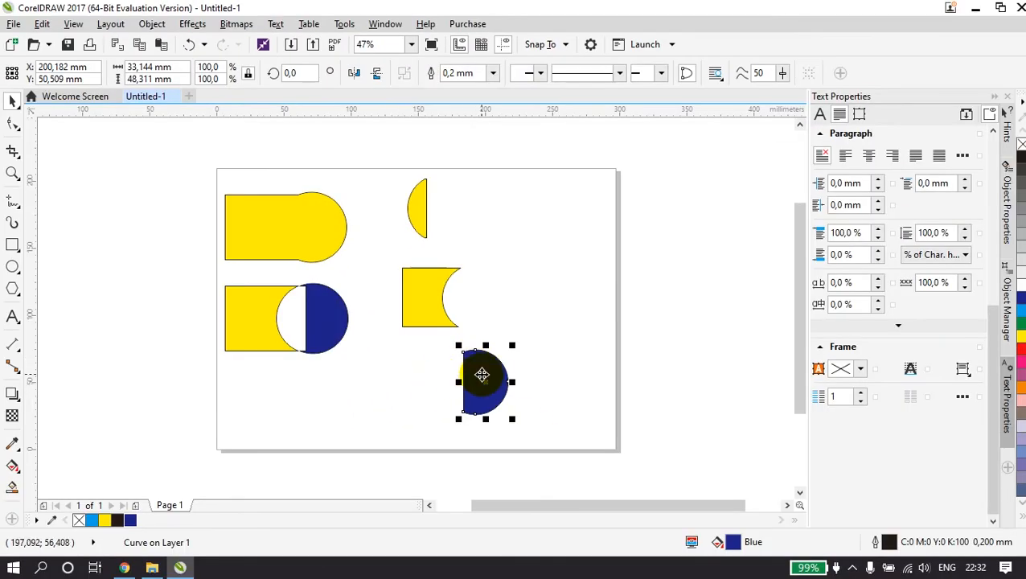
key(ctrl+z)
Copy the bottom square and circle pair straight to the right, and apply Front Minus Back to the original pair
drag(534, 442, 370, 330)
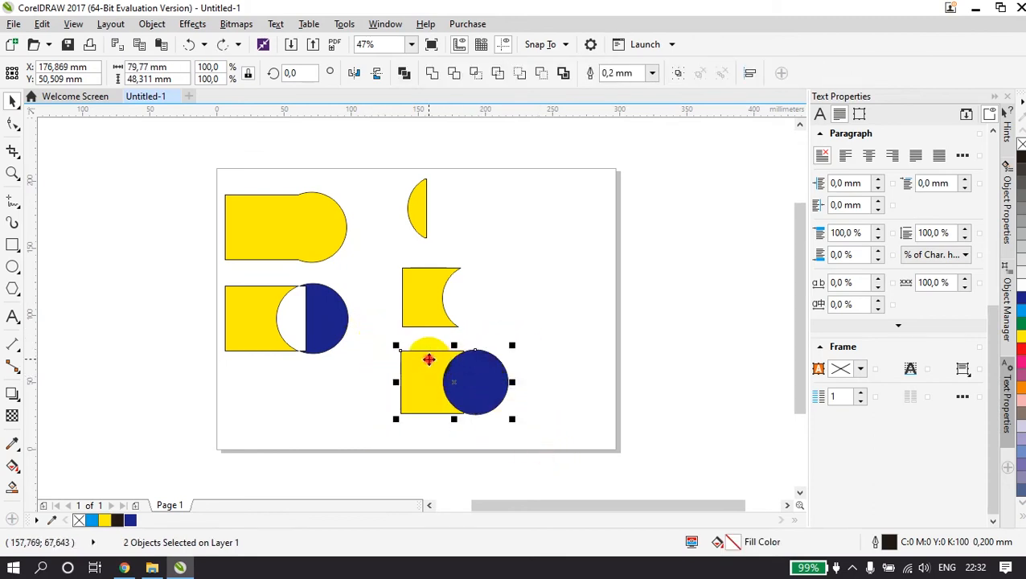
drag(429, 360, 563, 362)
drag(385, 343, 518, 426)
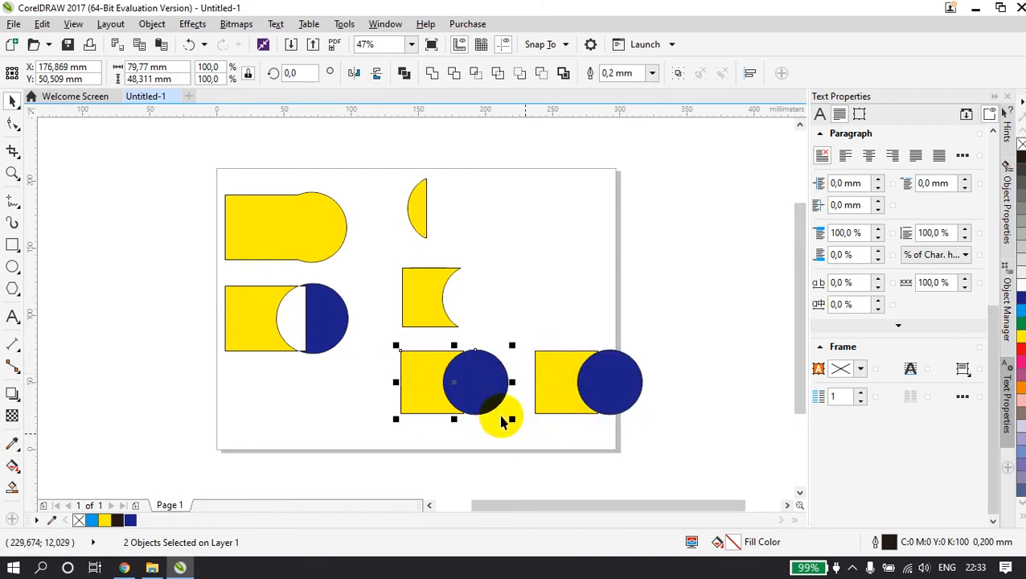
click(520, 75)
Apply Back Minus Front to the copied square and circle pair at the page's lower right
drag(516, 314, 659, 448)
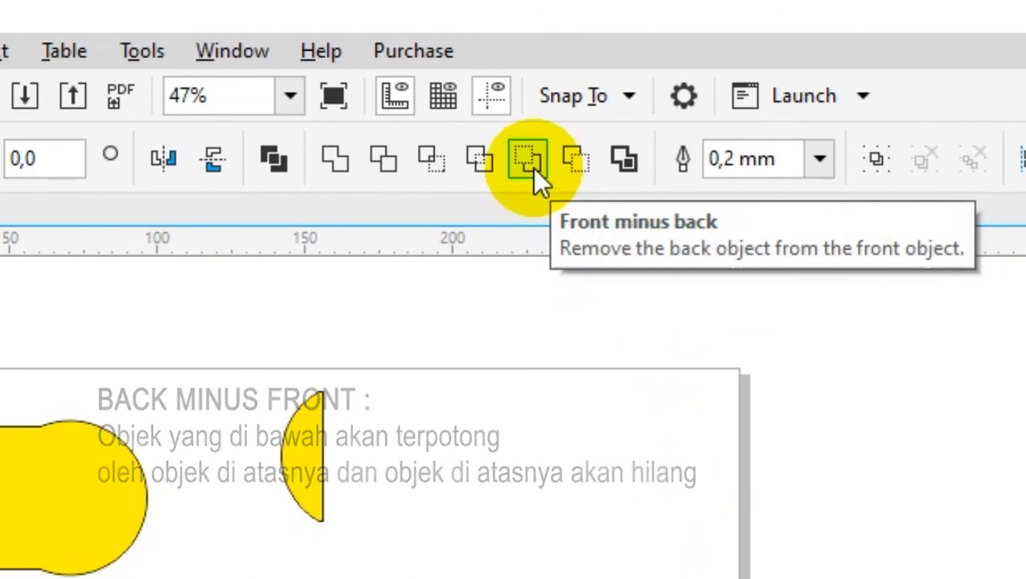
click(582, 161)
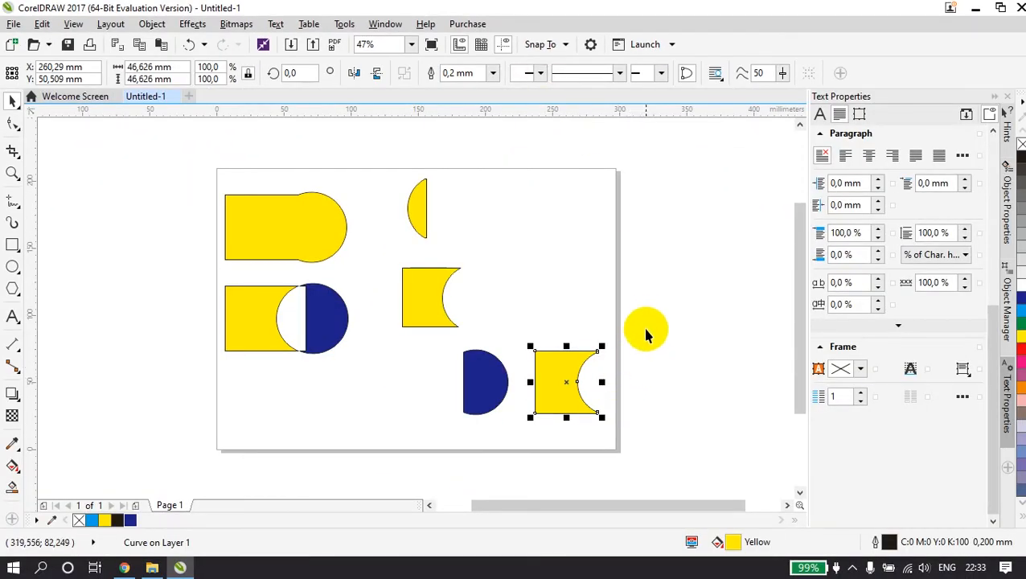
click(623, 381)
Create a boundary around the simplified yellow shape with the cut blue piece overlapping it, and move the outline to the page's upper right
drag(482, 369, 448, 366)
drag(385, 256, 476, 378)
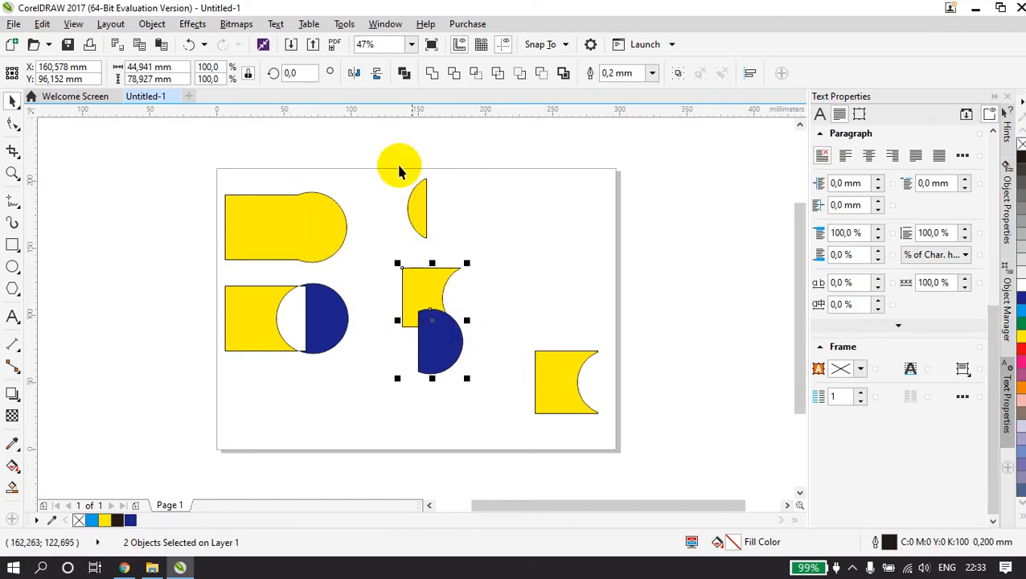
click(563, 73)
drag(430, 265, 560, 216)
Overlap another cut yellow and blue piece with the cluster, and move a boundary outline created from all four to the page's lower right
drag(554, 367, 403, 366)
drag(332, 327, 370, 341)
drag(481, 444, 340, 247)
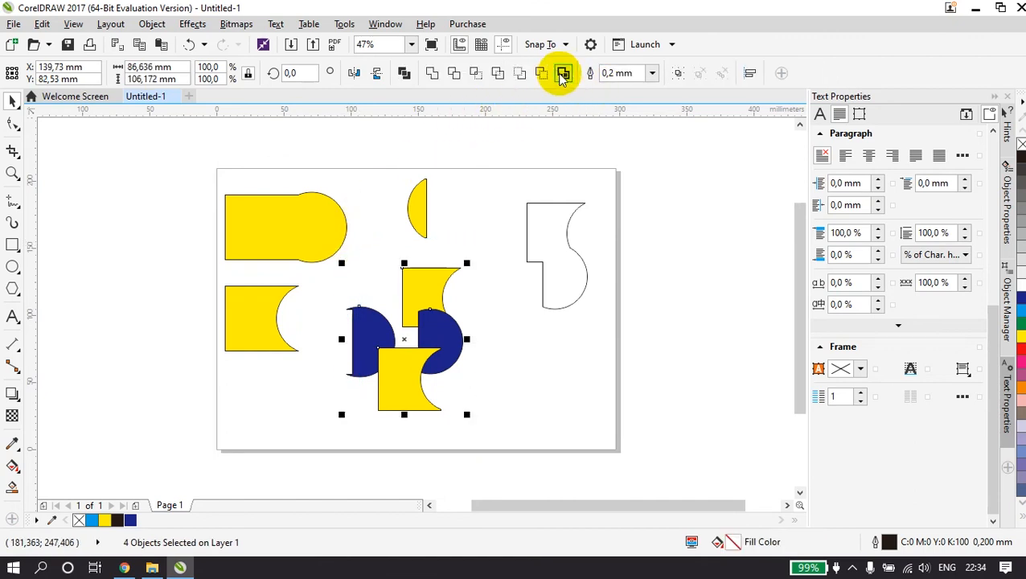
click(563, 74)
drag(442, 302, 599, 360)
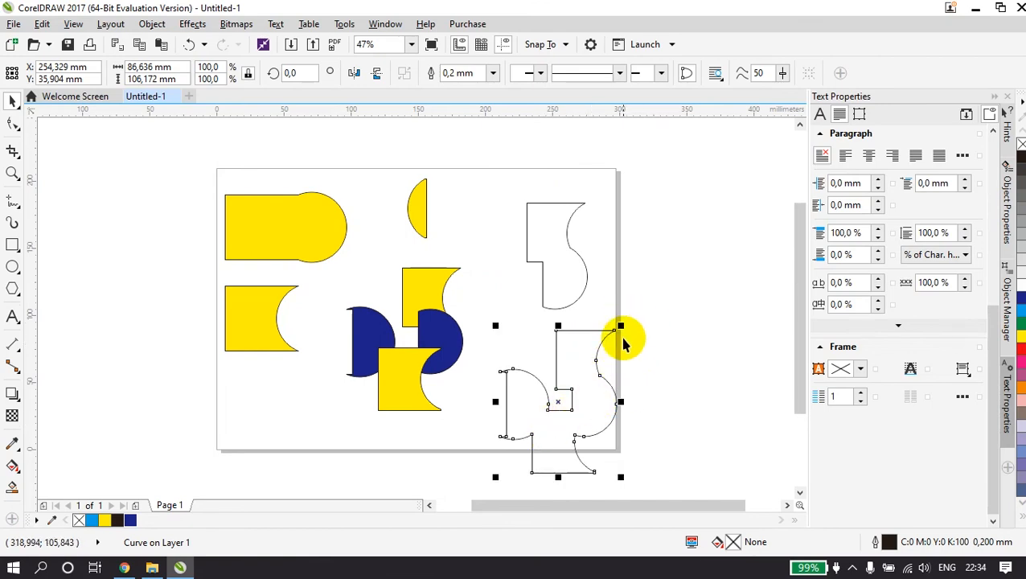